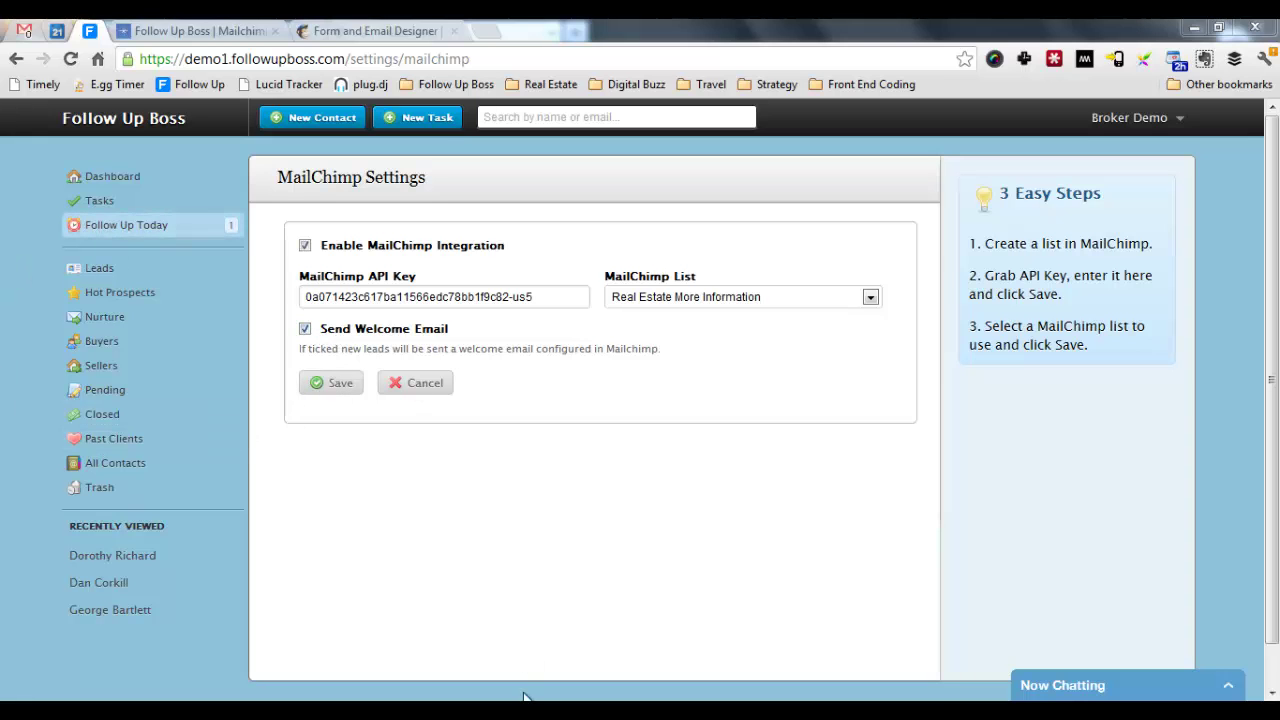
# - Switch to MailChimp in Firefox and open the Final "Welcome" Email form of the Real Estate More Information list
pyautogui.hotkey('alt', 'Tab')
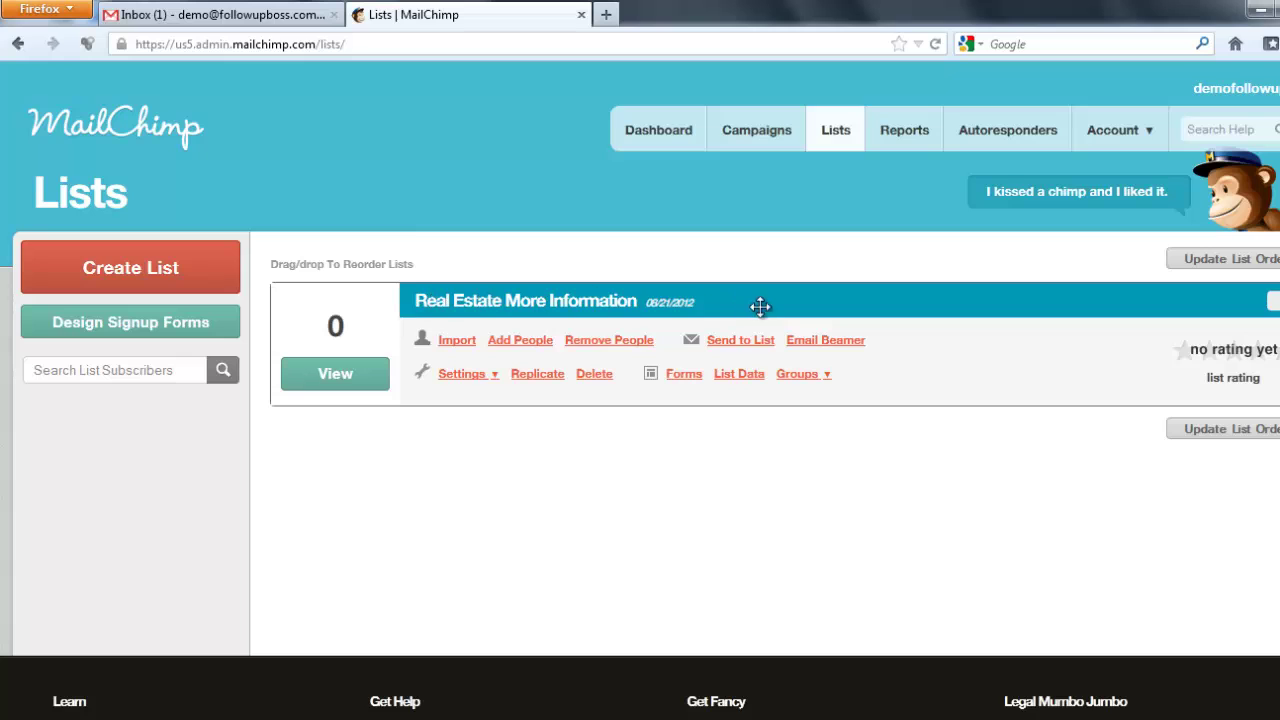
pyautogui.click(686, 384)
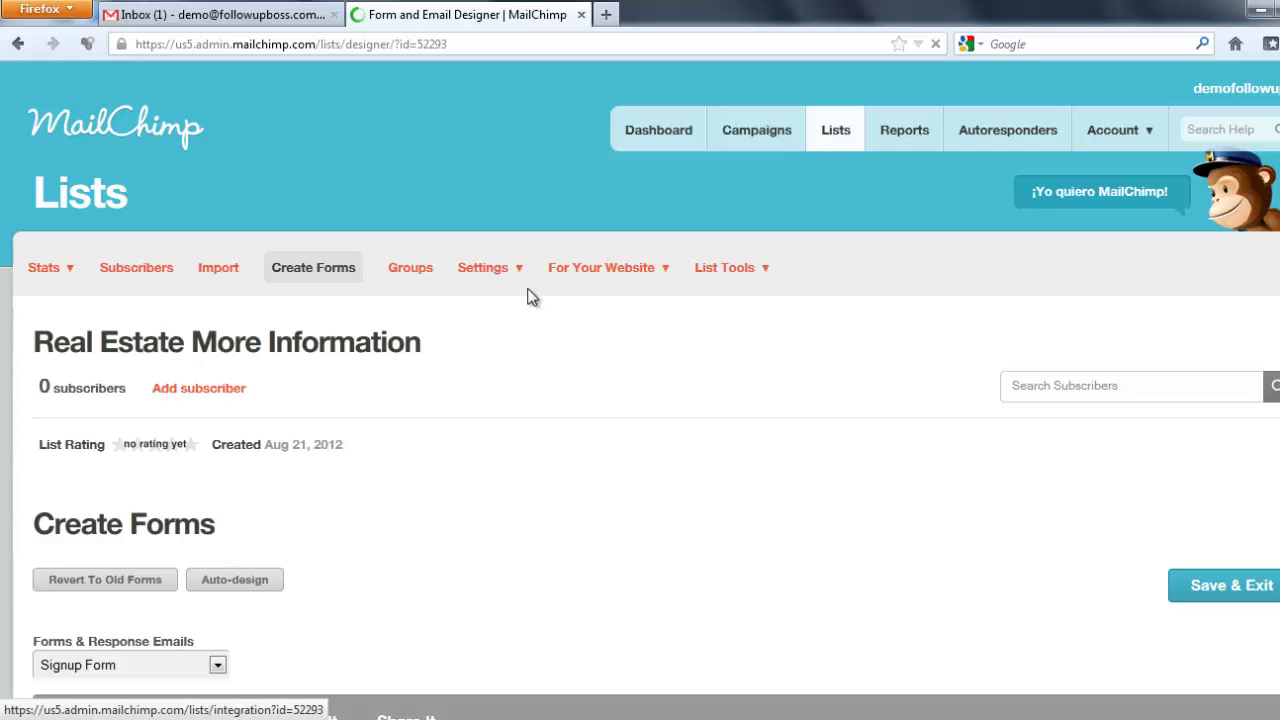
pyautogui.scroll(-7, 529, 295)
pyautogui.click(180, 250)
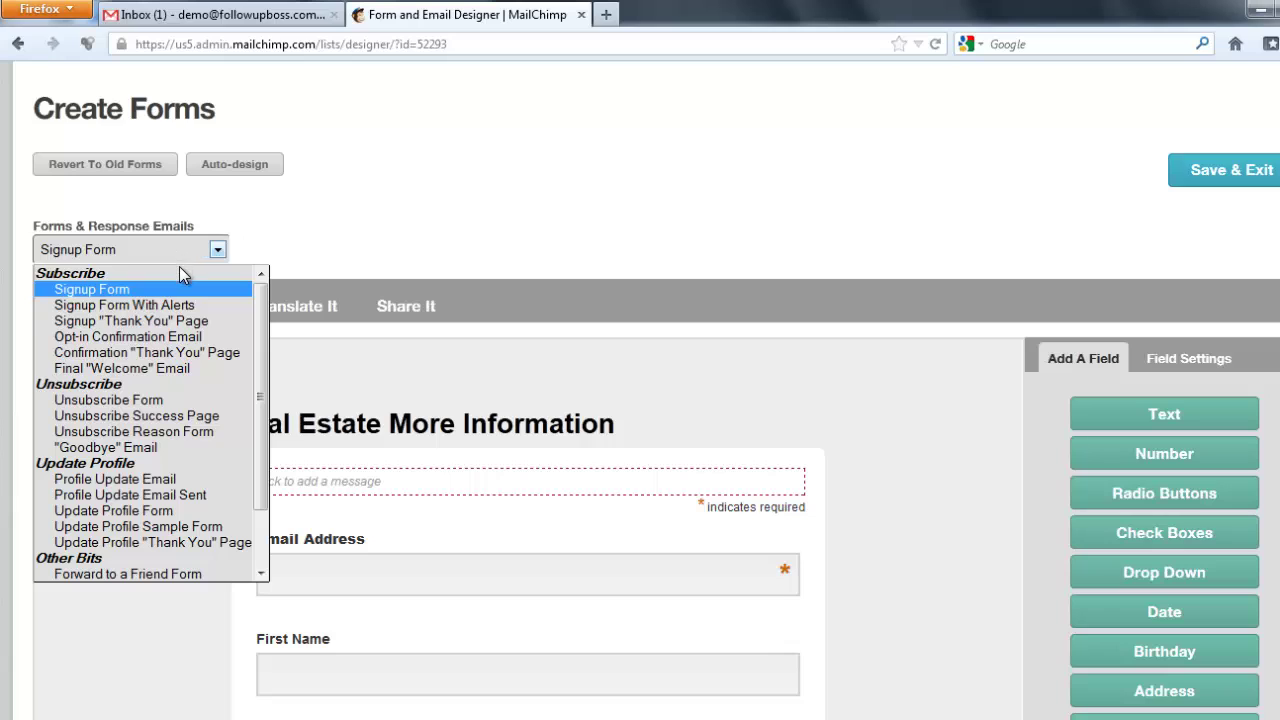
pyautogui.click(167, 368)
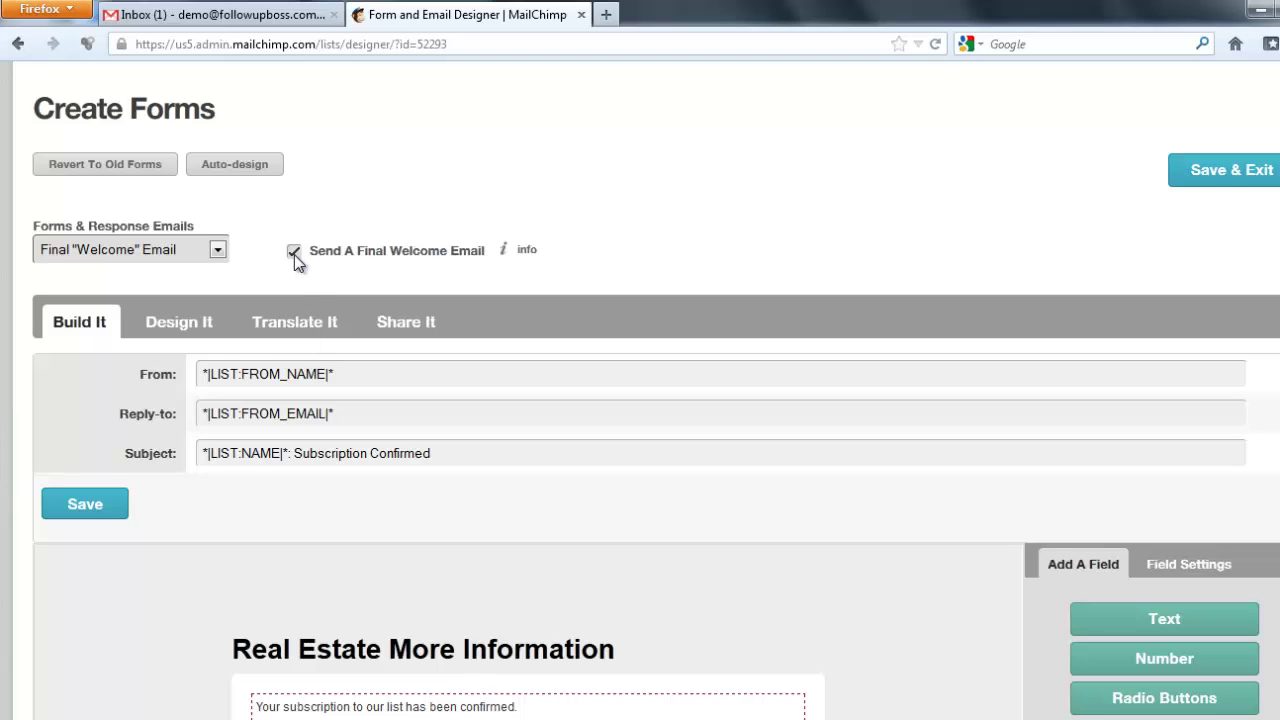
# - Try to replace the welcome email's confirmation message with the House Hunting text, and review the remaining default content
pyautogui.scroll(-5, 292, 275)
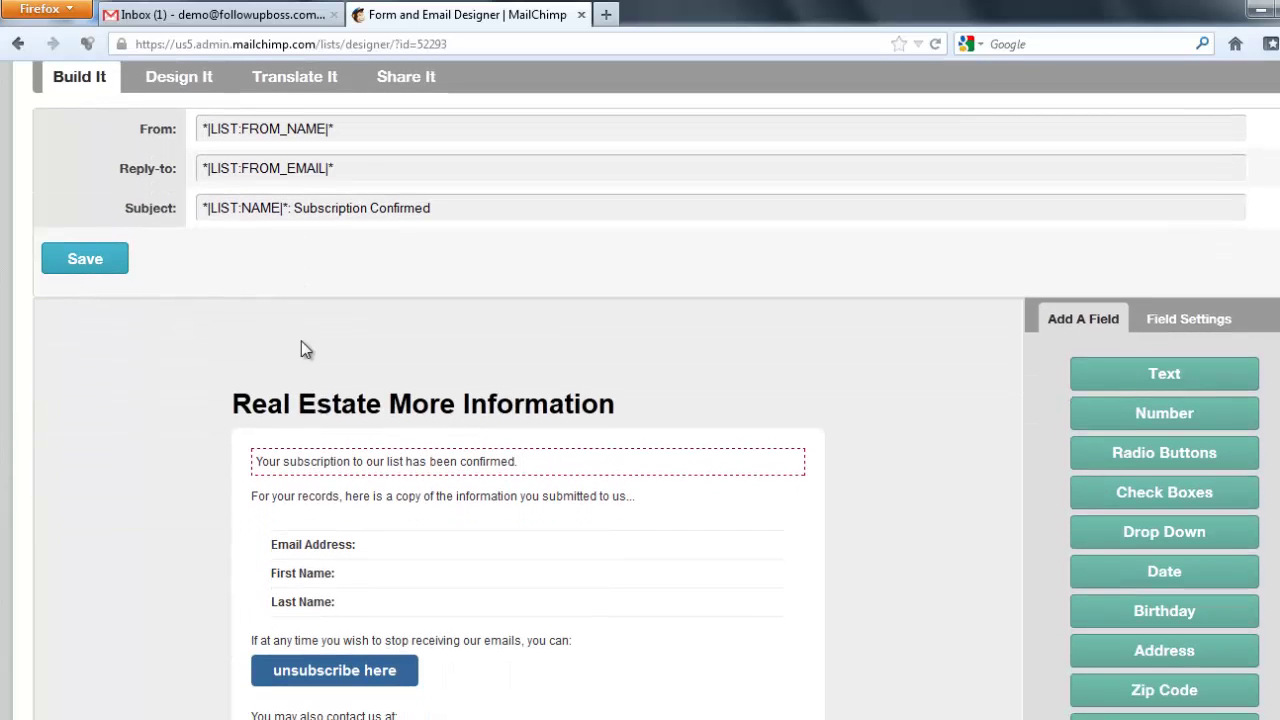
pyautogui.scroll(-4, 321, 420)
pyautogui.scroll(3, 357, 300)
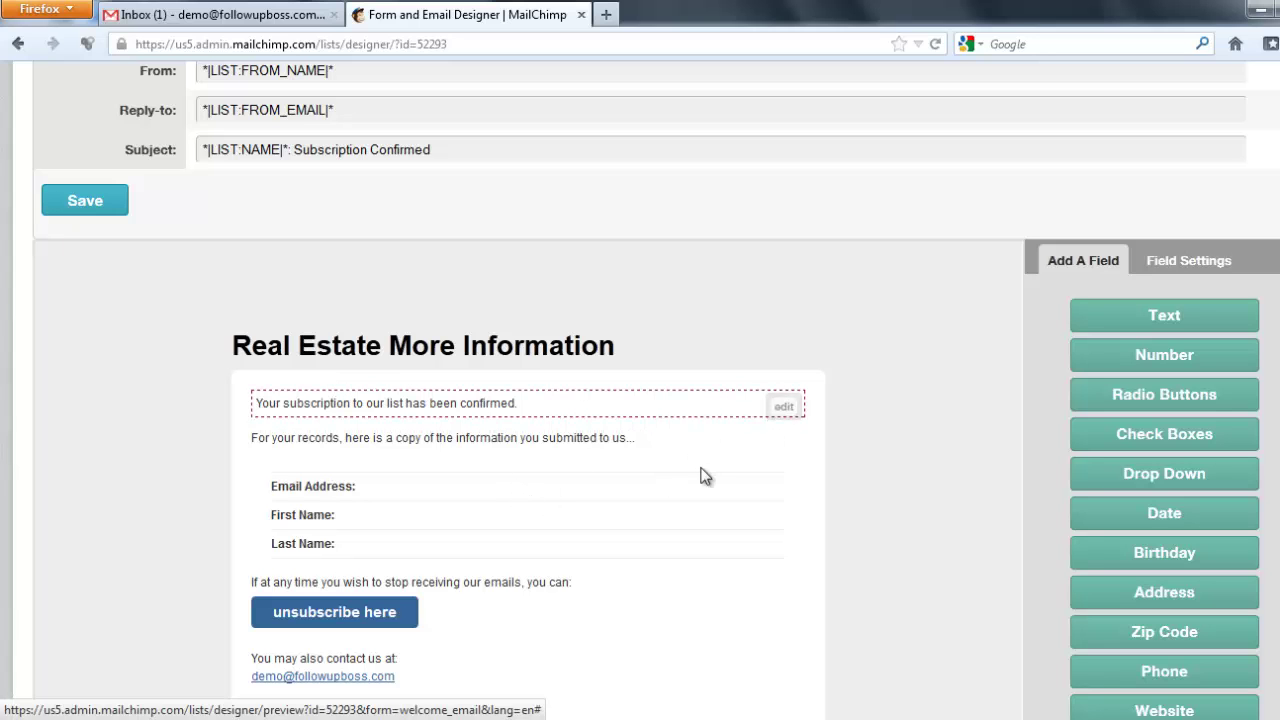
pyautogui.click(782, 406)
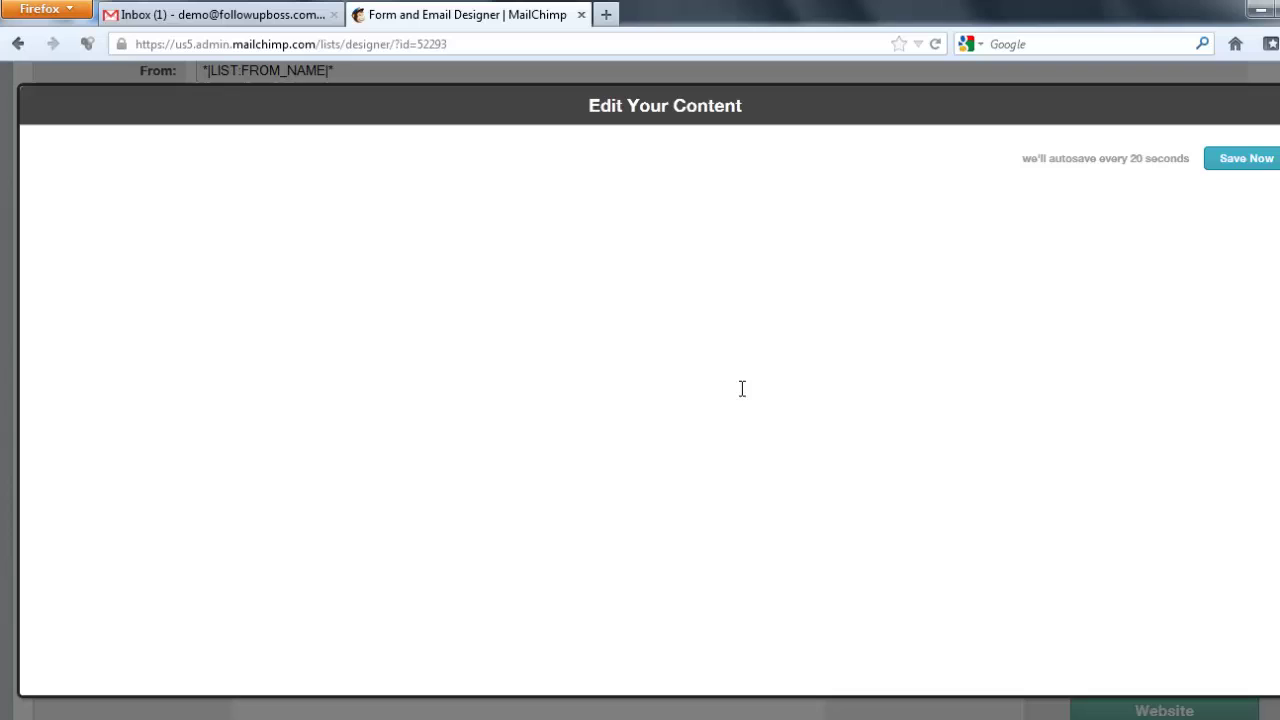
pyautogui.moveTo(223, 260); pyautogui.dragTo(51, 263)
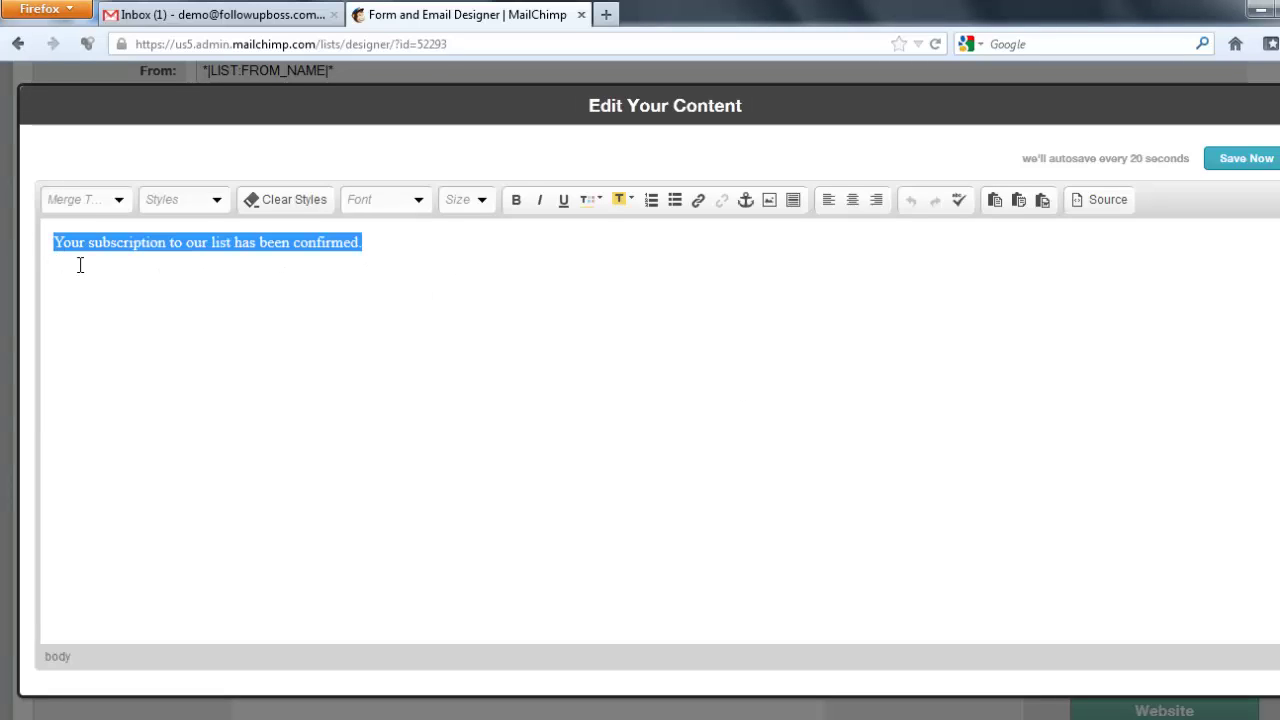
pyautogui.write("Subject:  House Hunting Hi!  I saw that you just looked at a few homes on my website, is there anything I can be doing for you in the meantime while you're browsing online or any questions that you have?")
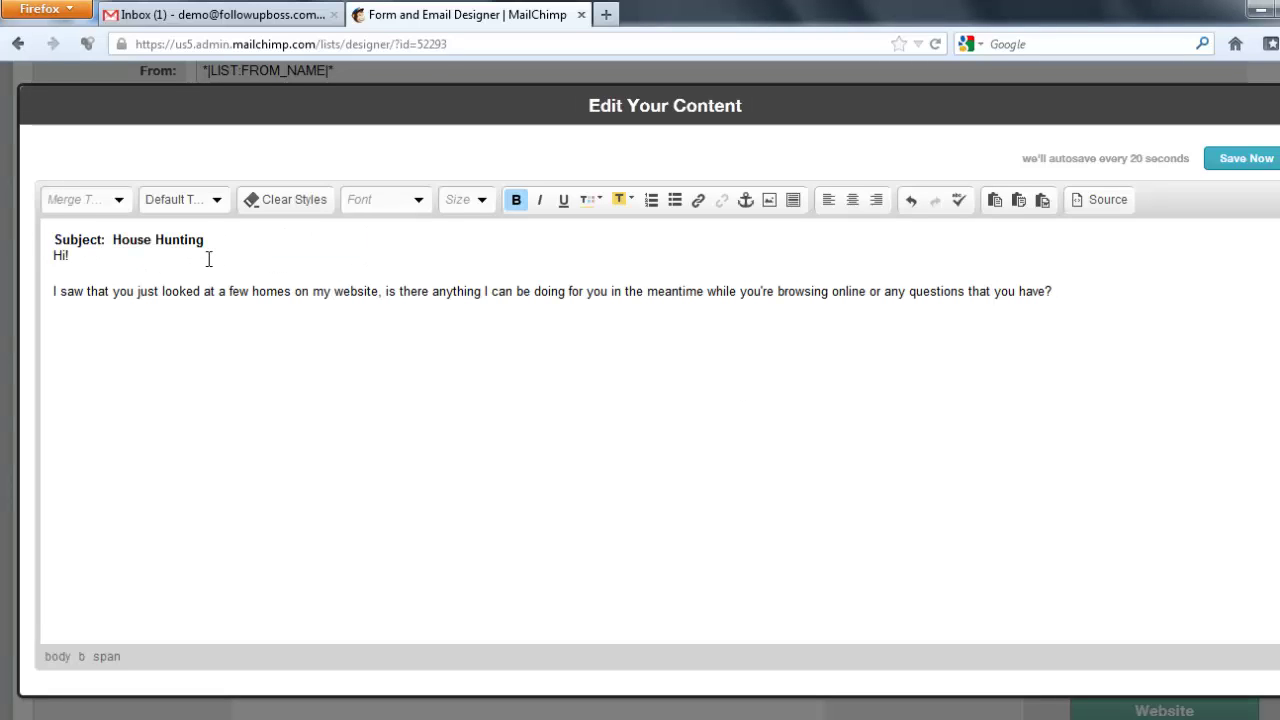
pyautogui.moveTo(208, 259); pyautogui.dragTo(34, 243)
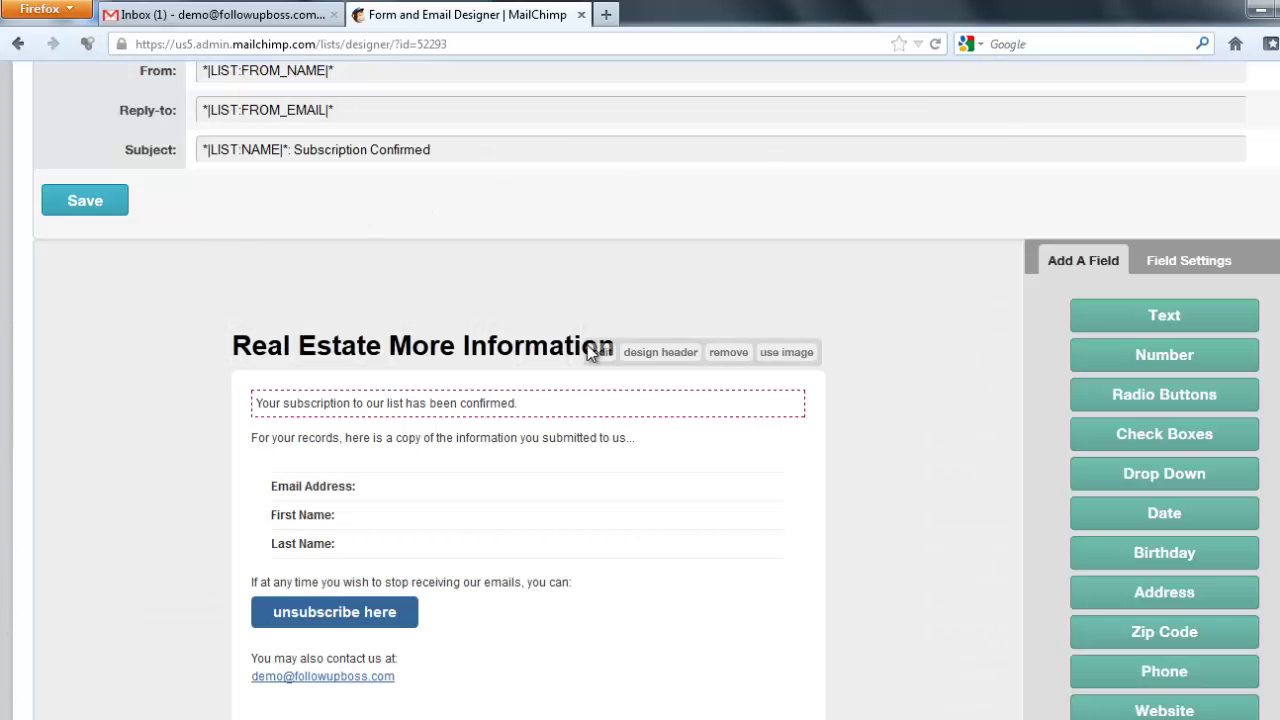
pyautogui.scroll(-3, 654, 290)
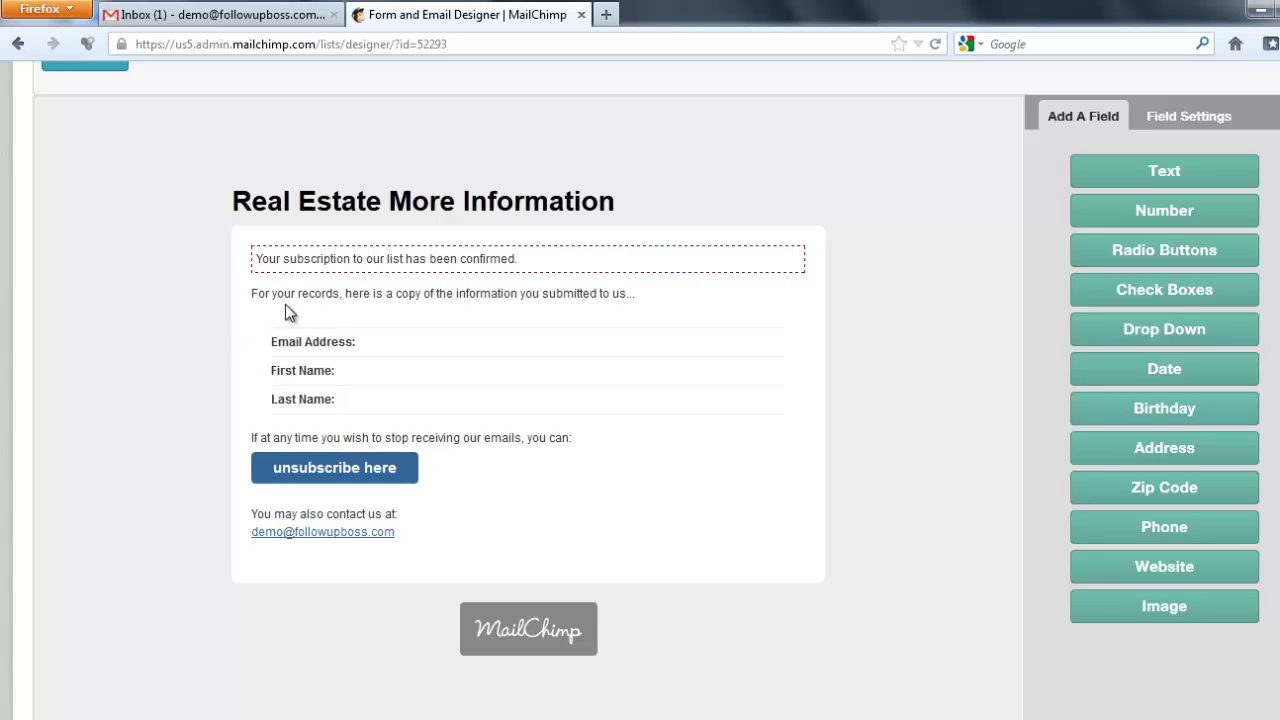
pyautogui.scroll(4, 285, 313)
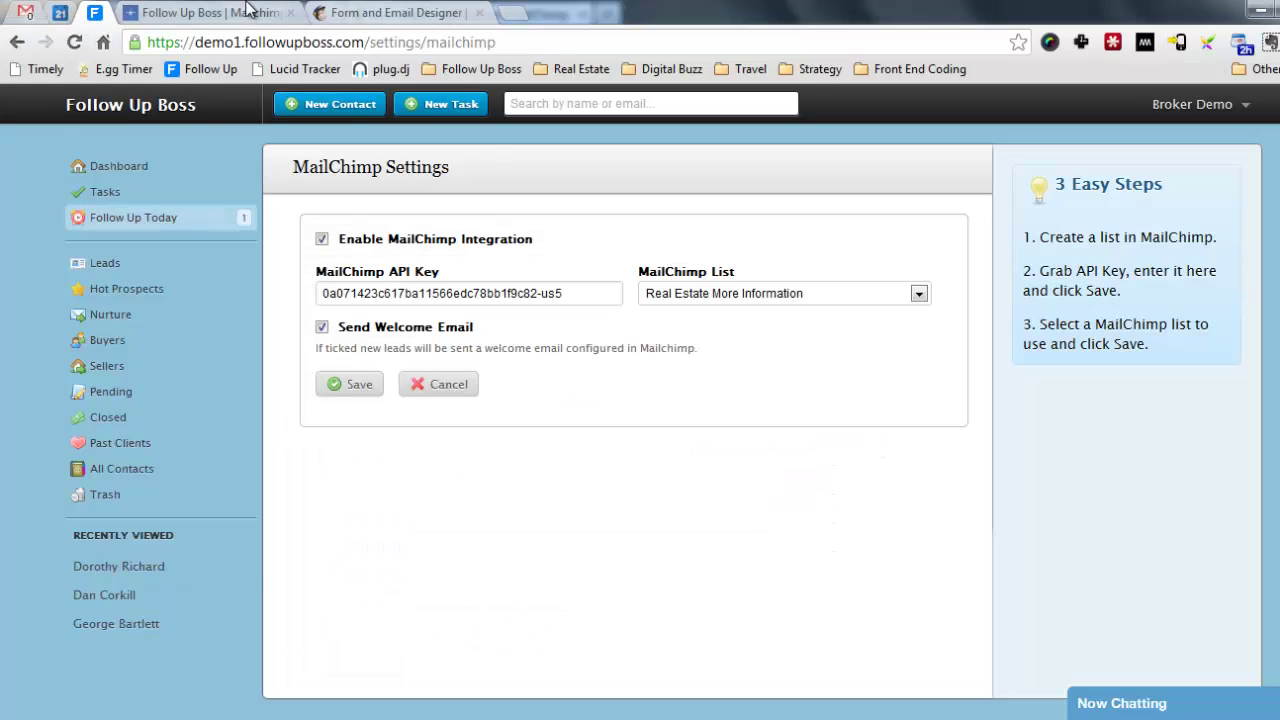
# - Switch to the MailChimp form designer in Chrome and change the Real Estate Agents More Information forms to Advanced Mode
pyautogui.click(398, 12)
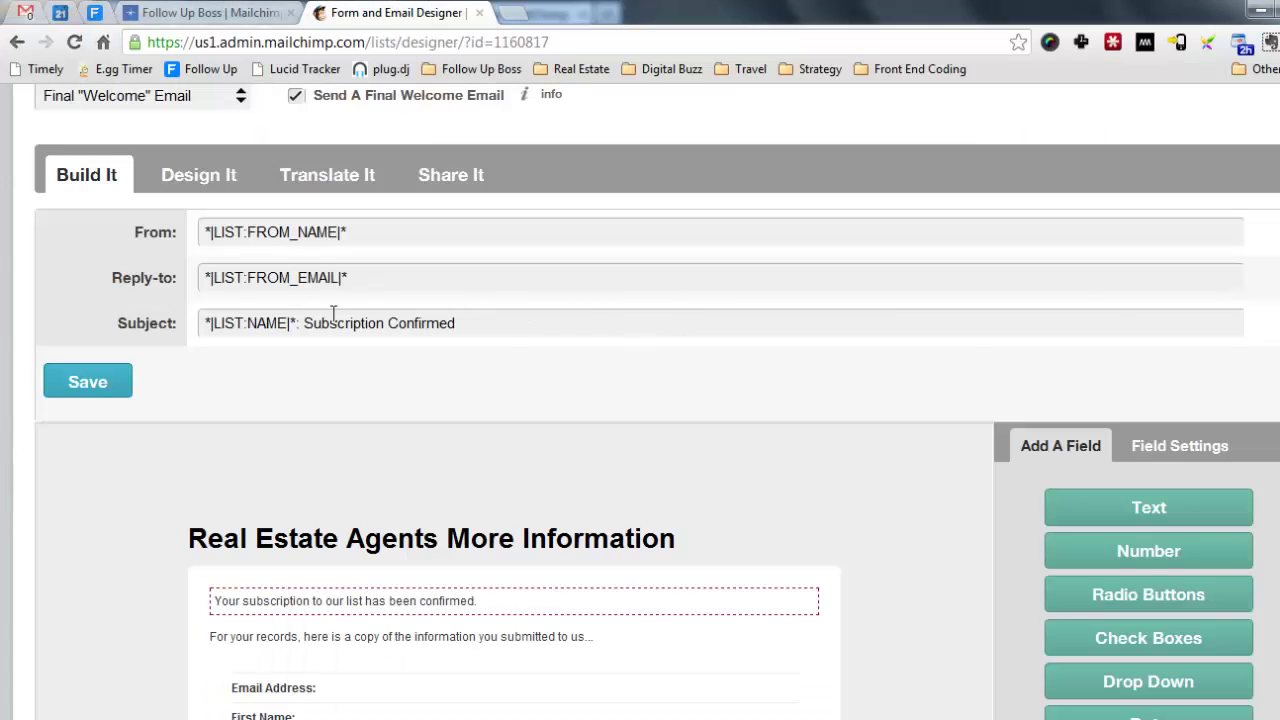
pyautogui.scroll(1, 640, 400)
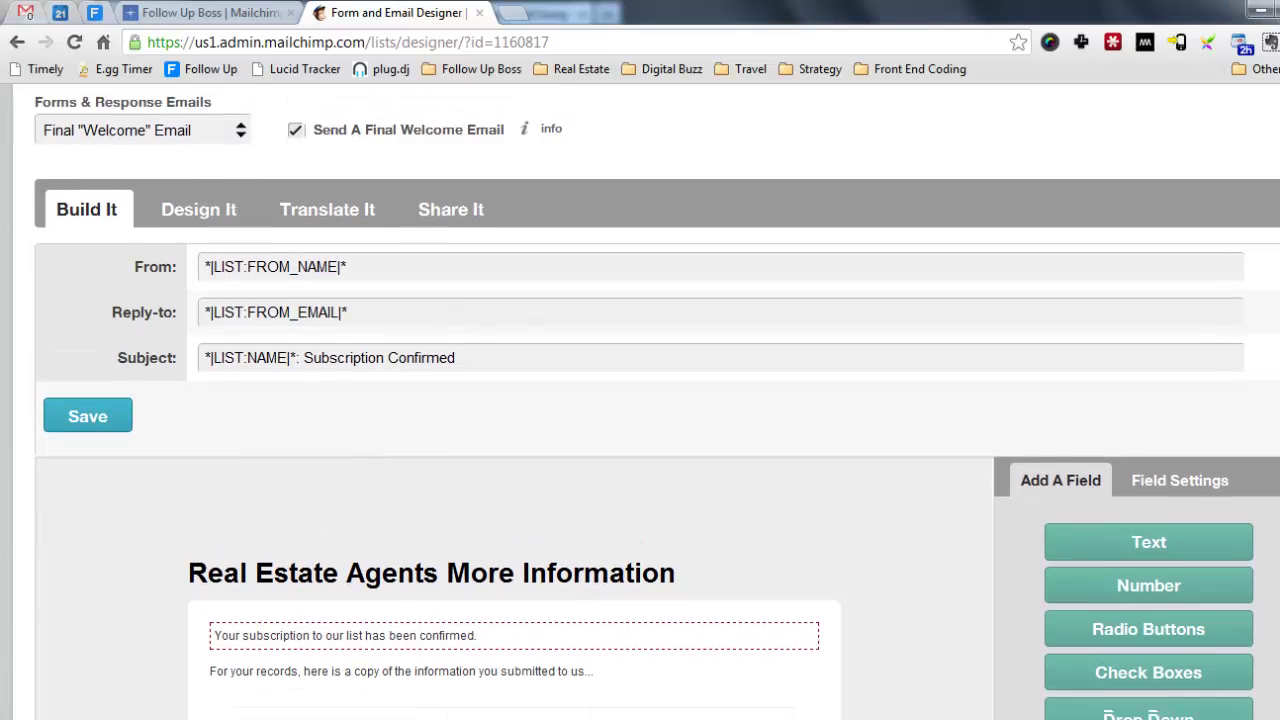
pyautogui.scroll(-7, 640, 400)
pyautogui.scroll(-1, 640, 400)
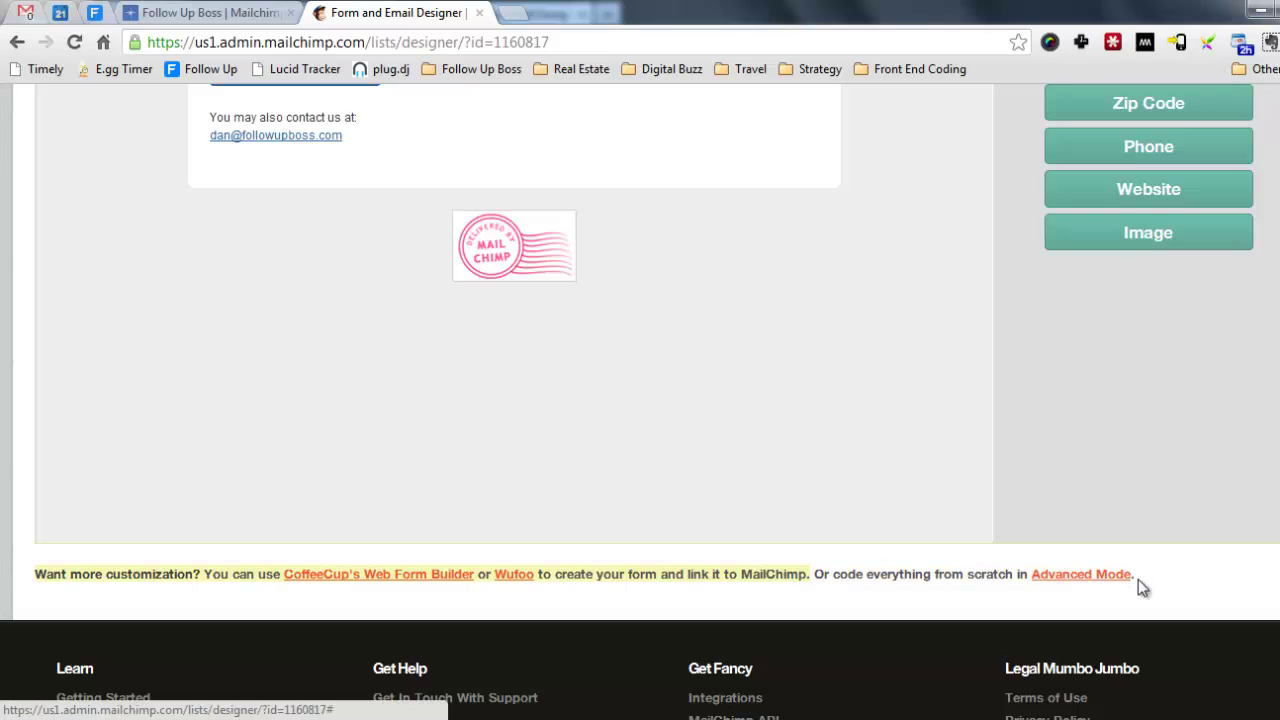
pyautogui.click(1085, 576)
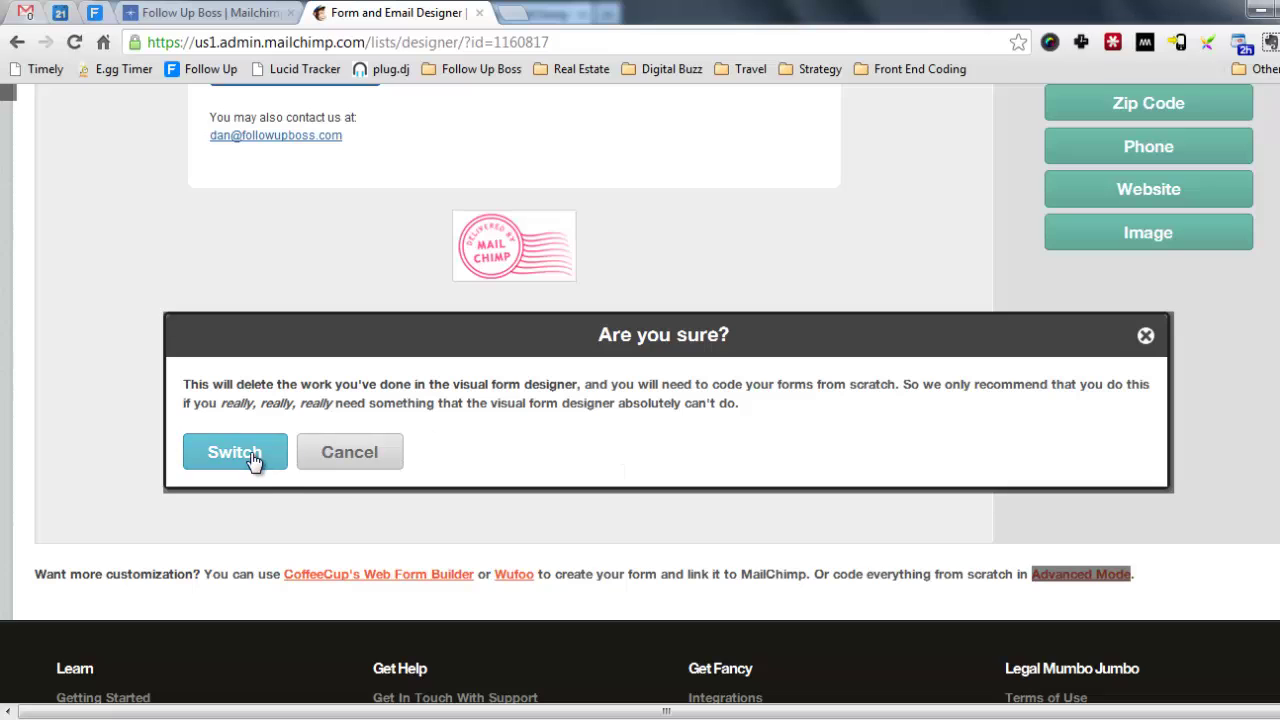
pyautogui.click(208, 438)
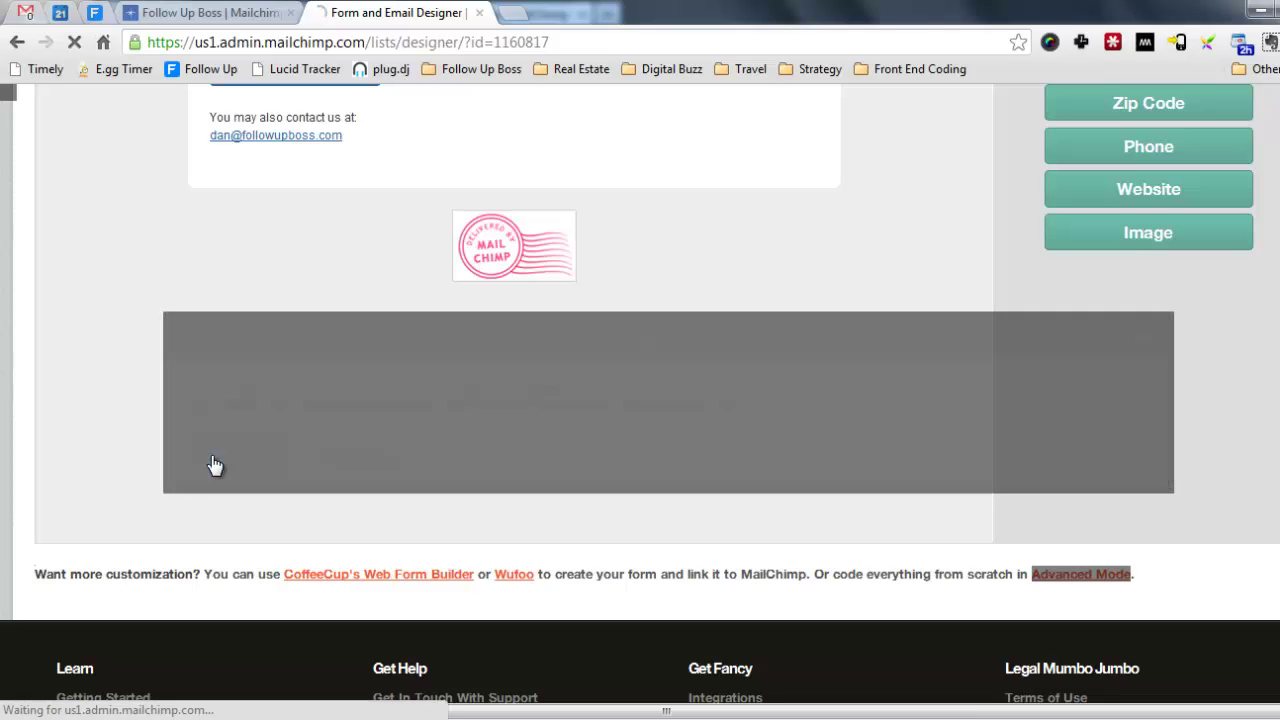
# - Open the advanced version of the final "Welcome" email and set its code editor theme to default
pyautogui.scroll(-10, 367, 446)
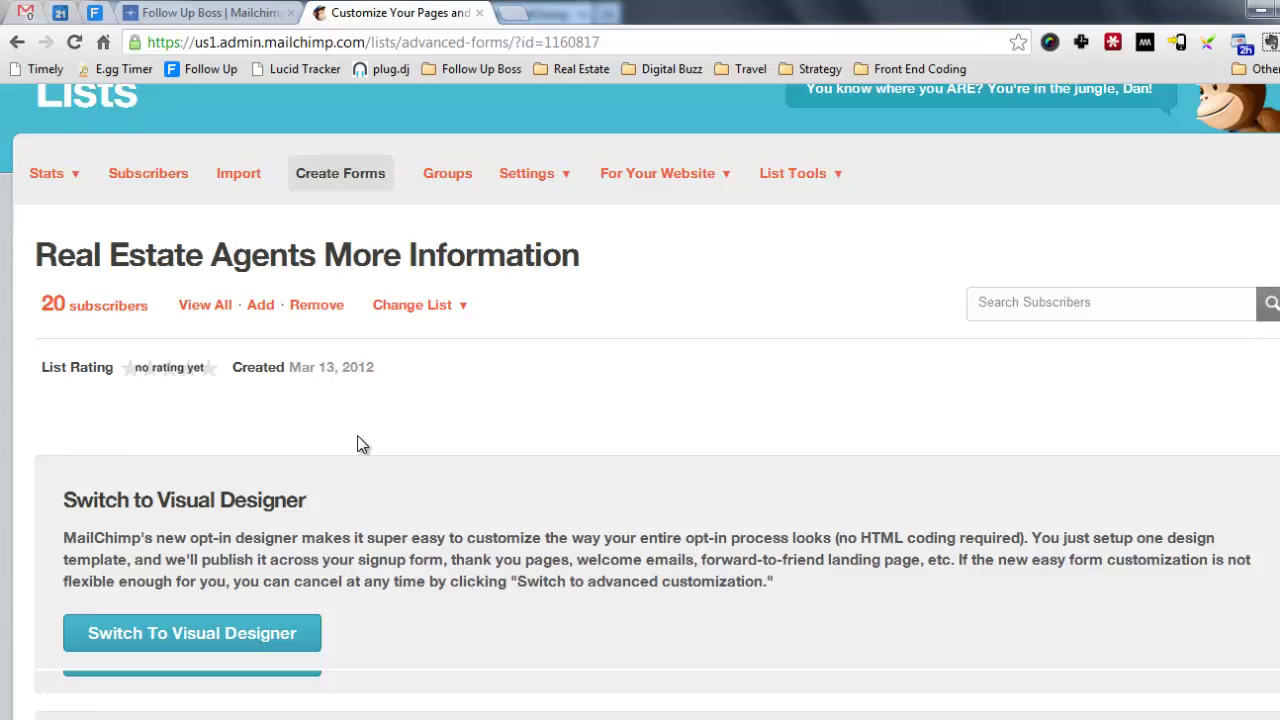
pyautogui.scroll(5, 361, 445)
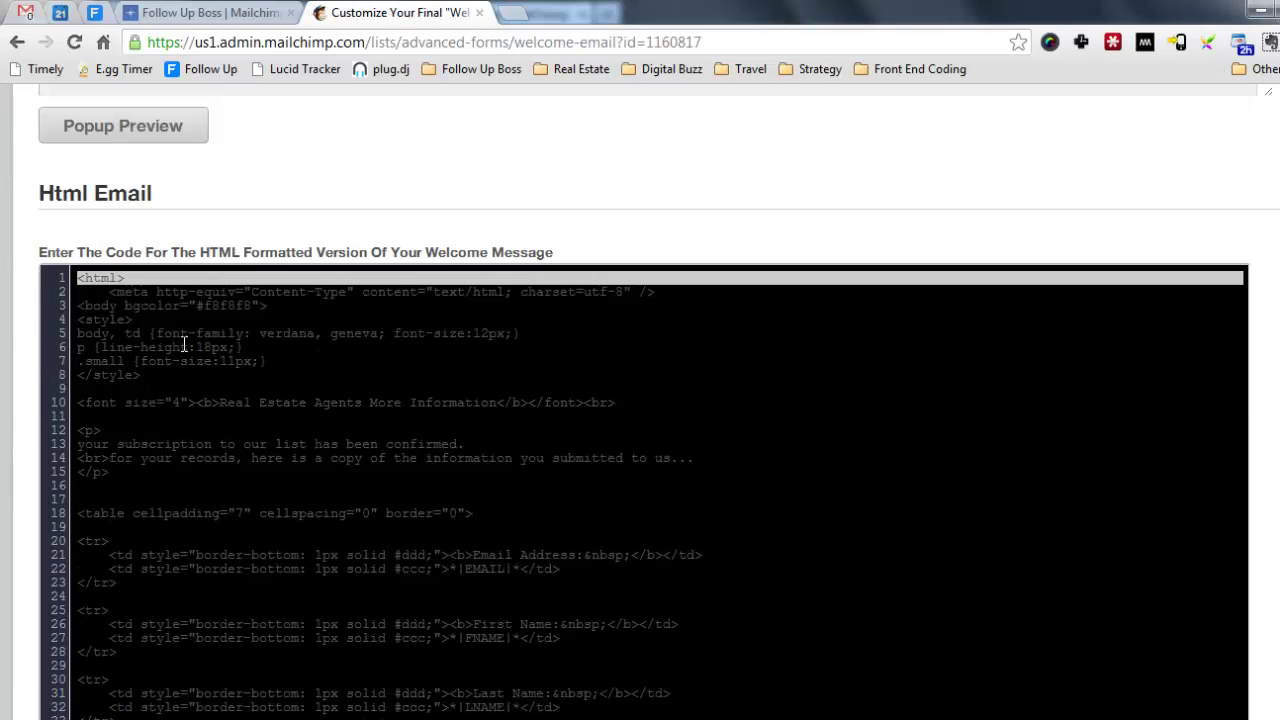
pyautogui.scroll(-10, 183, 345)
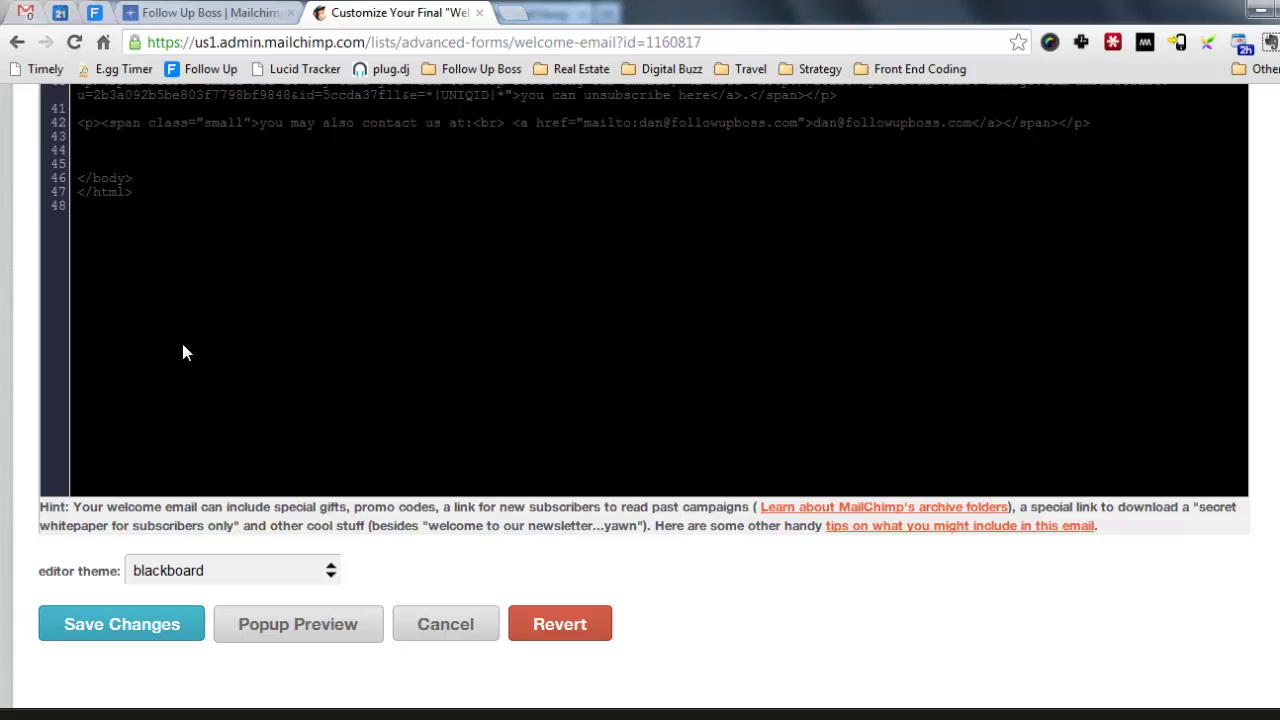
pyautogui.scroll(3, 258, 405)
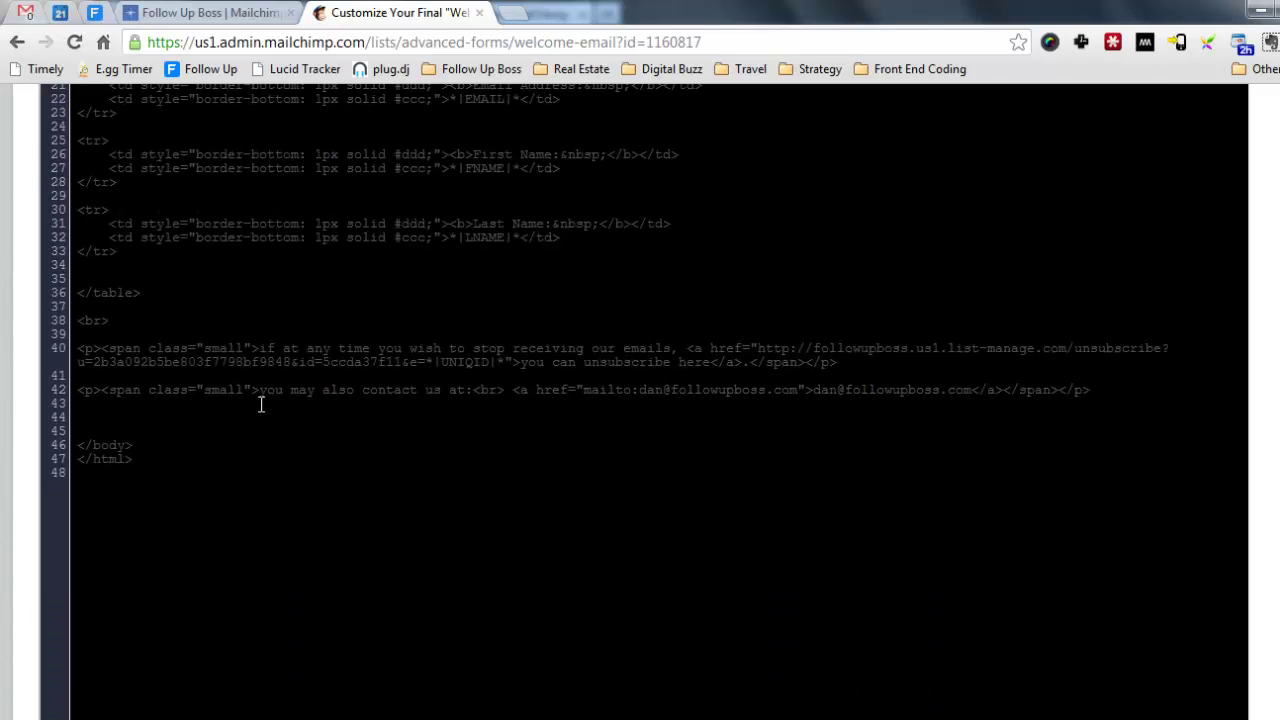
pyautogui.scroll(-4, 258, 405)
pyautogui.click(251, 550)
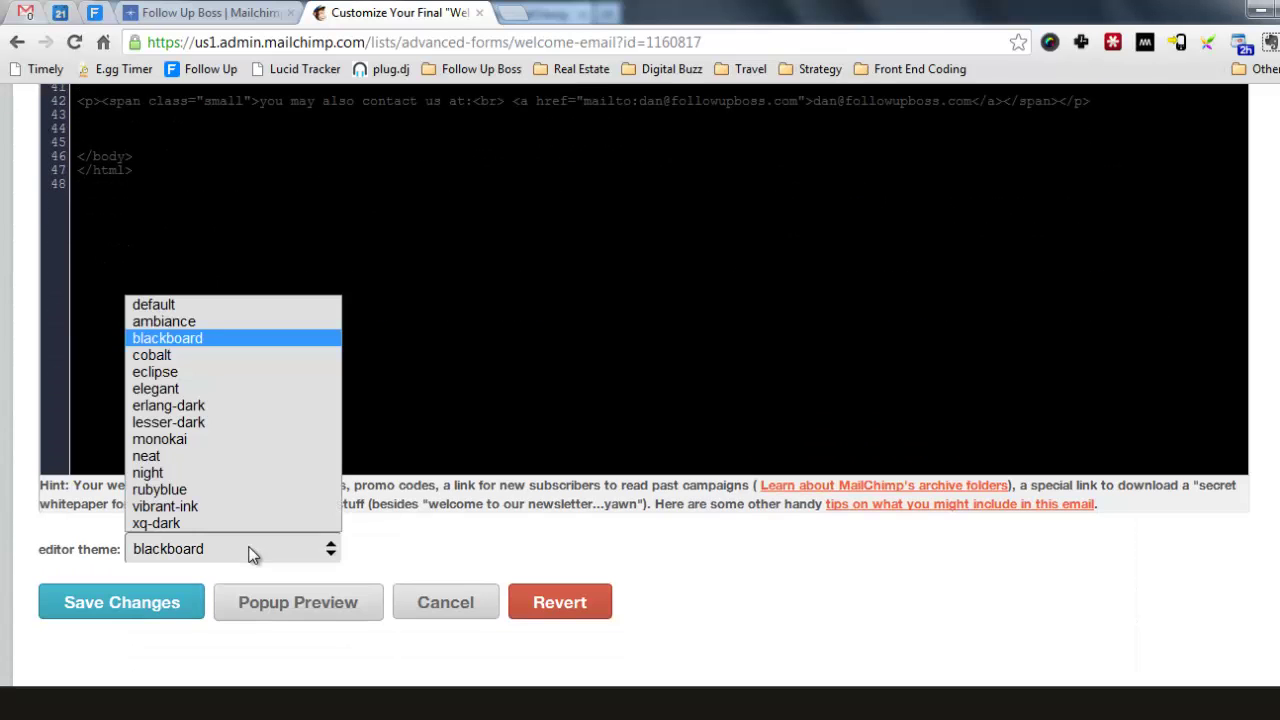
pyautogui.click(227, 307)
# - Delete all of the existing HTML code of the welcome message
pyautogui.scroll(10, 227, 307)
pyautogui.scroll(-5, 227, 311)
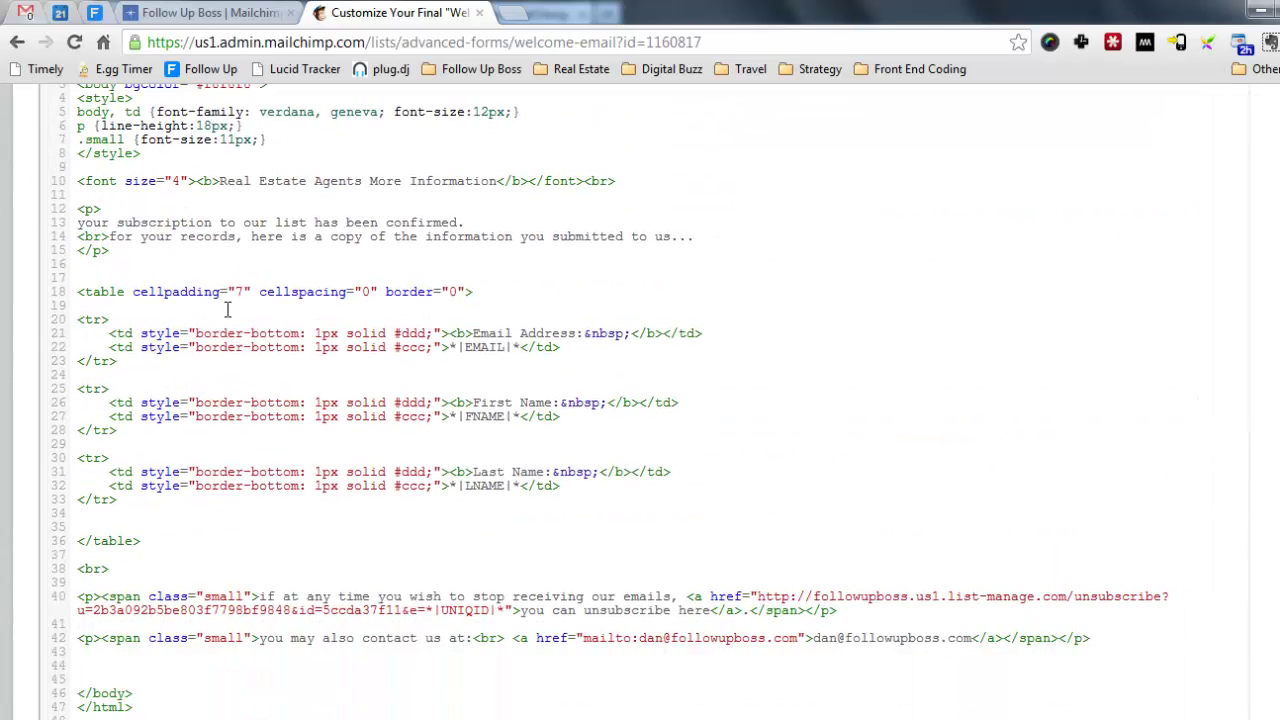
pyautogui.moveTo(251, 640); pyautogui.dragTo(67, 55)
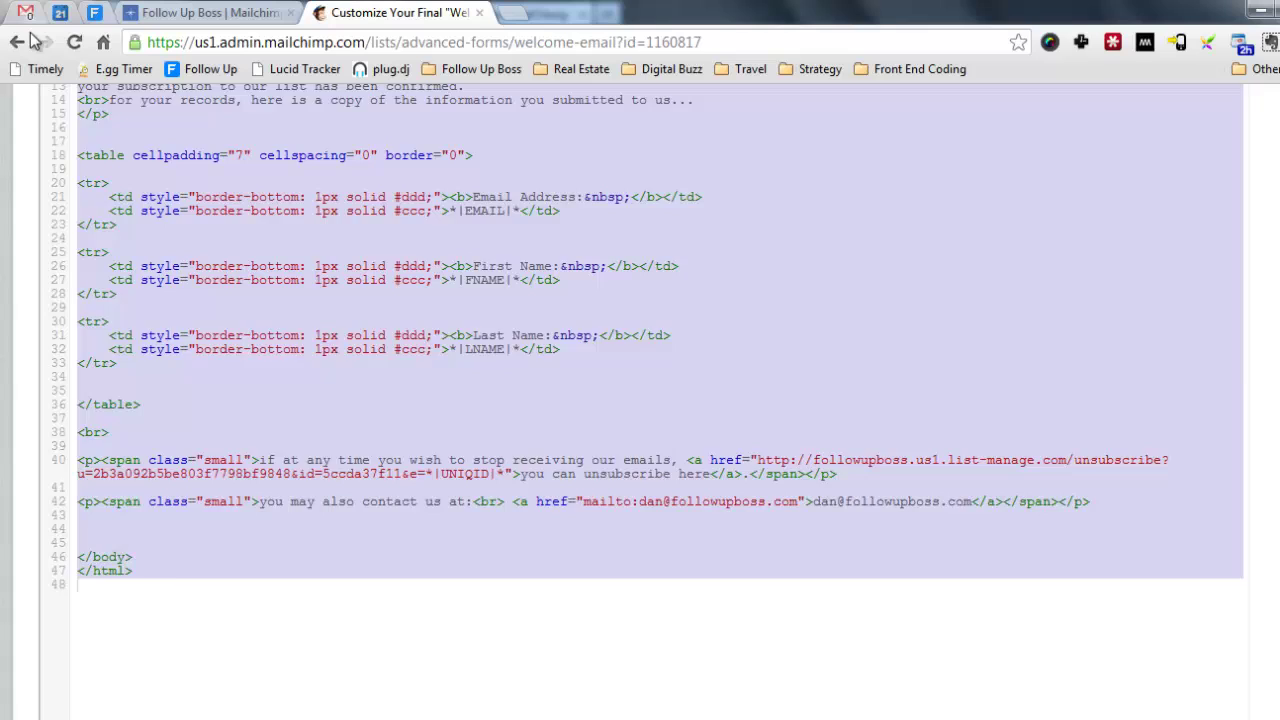
pyautogui.scroll(5, 86, 200)
pyautogui.scroll(-3, 115, 251)
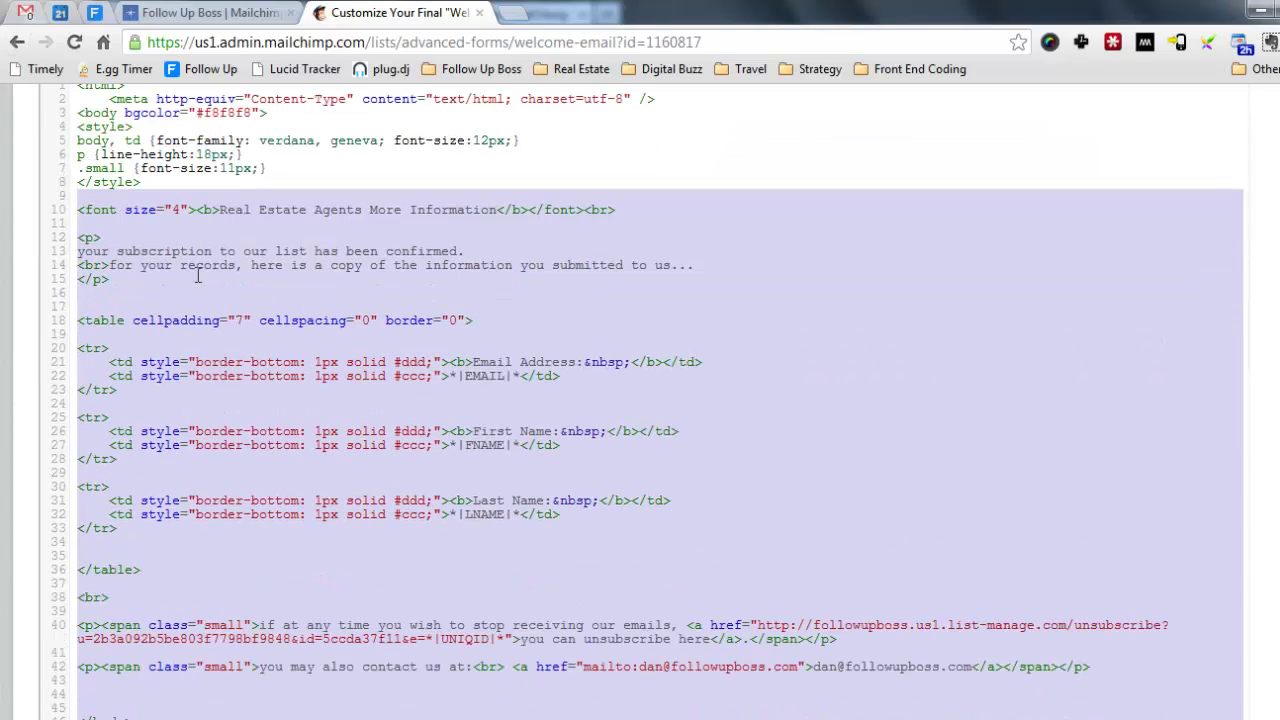
pyautogui.press('Delete')
pyautogui.hotkey('ctrl', 'a')
pyautogui.press('Delete')
# - Insert the House Hunting message, beginning "Hi! I saw that you just looked at a few homes", as the HTML email, then copy and remove its subject line
pyautogui.scroll(3, 137, 257)
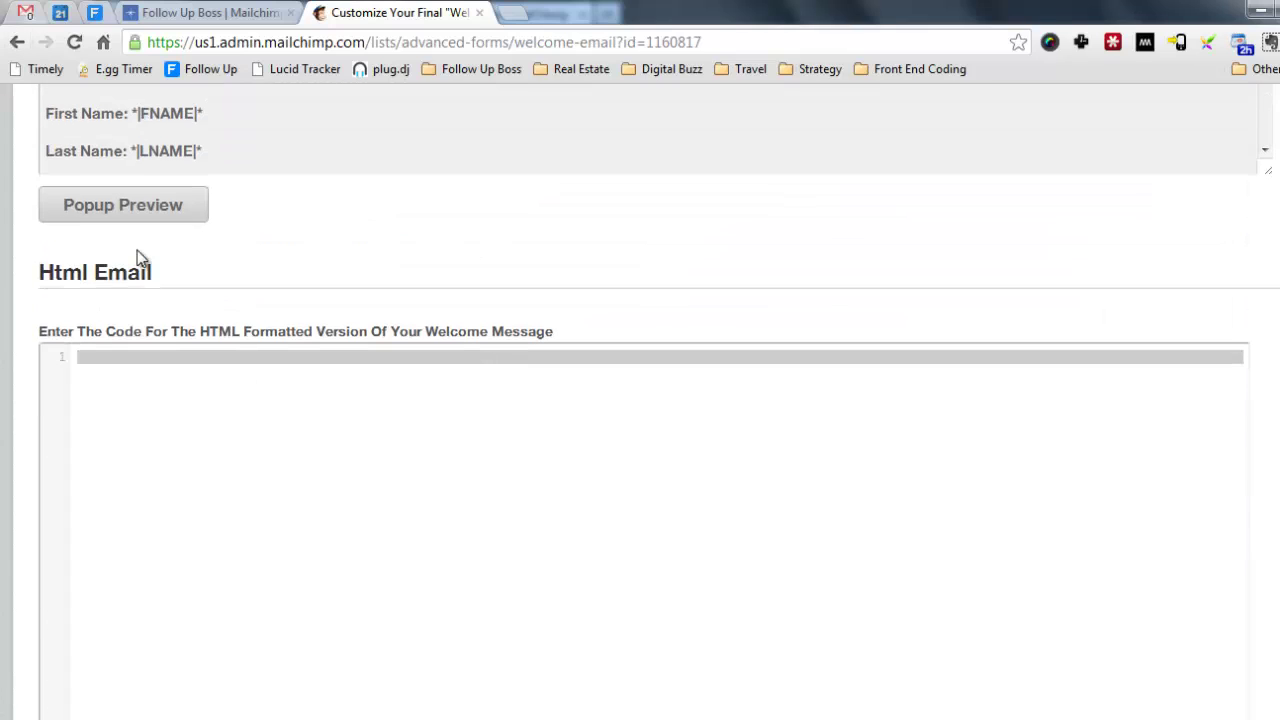
pyautogui.write("Subject:  House Hunting Hi!  I saw that you just looked at a few homes on my website, is there anything I can be doing for you in the meantime while you're browsing online or any questions that you have?")
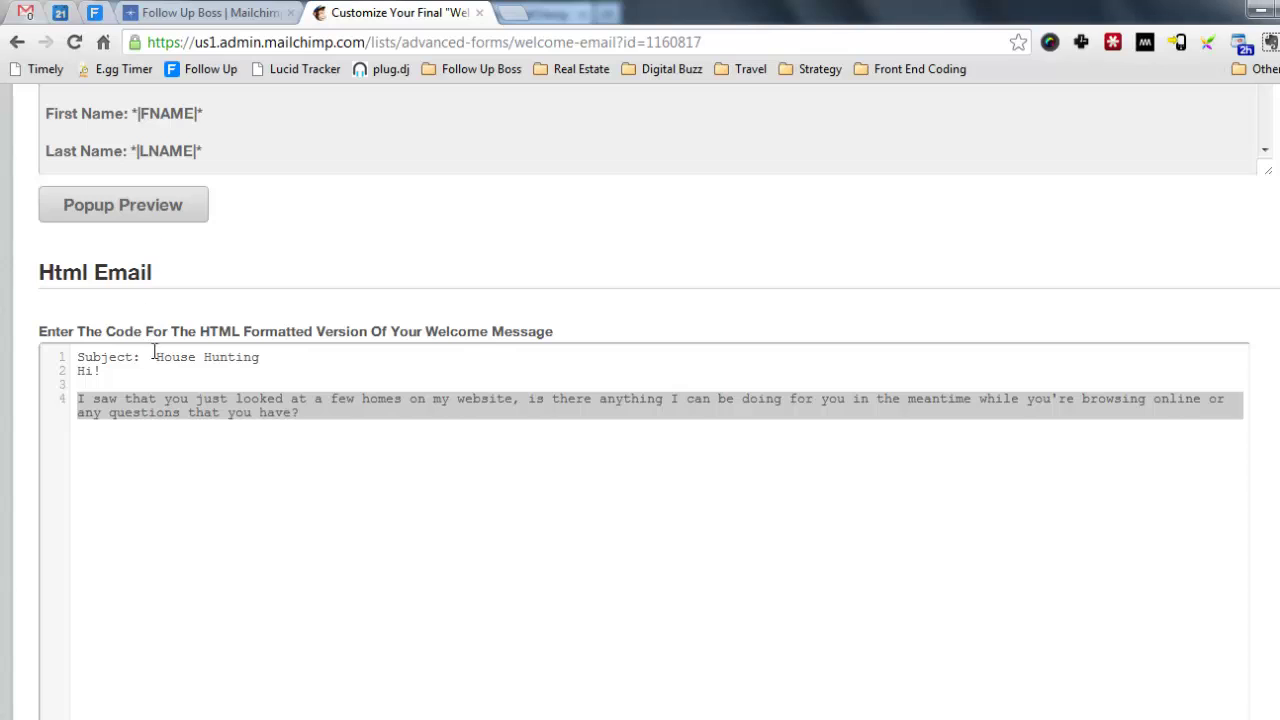
pyautogui.moveTo(285, 369); pyautogui.dragTo(75, 360)
pyautogui.hotkey('ctrl', 'c')
pyautogui.press('BackSpace')
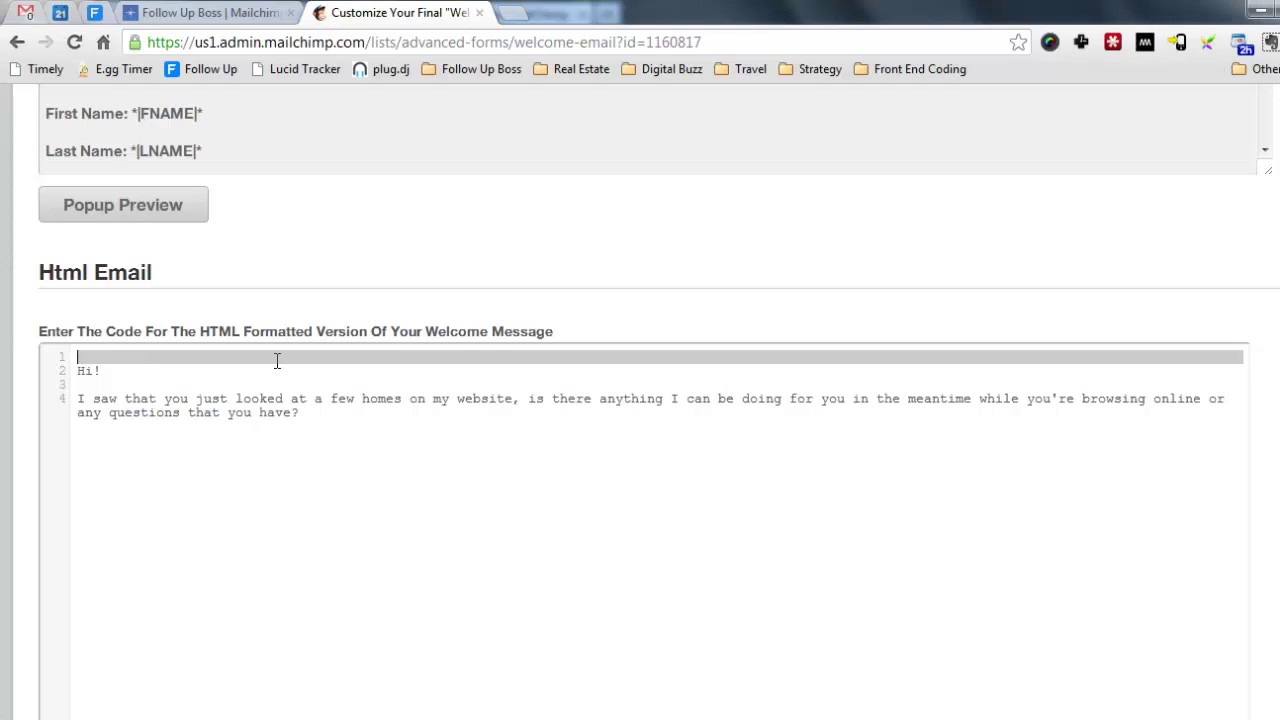
pyautogui.press('Delete')
# - Break the message's long sentence into separate lines after "website," and after "meantime"
pyautogui.tripleClick(521, 388)
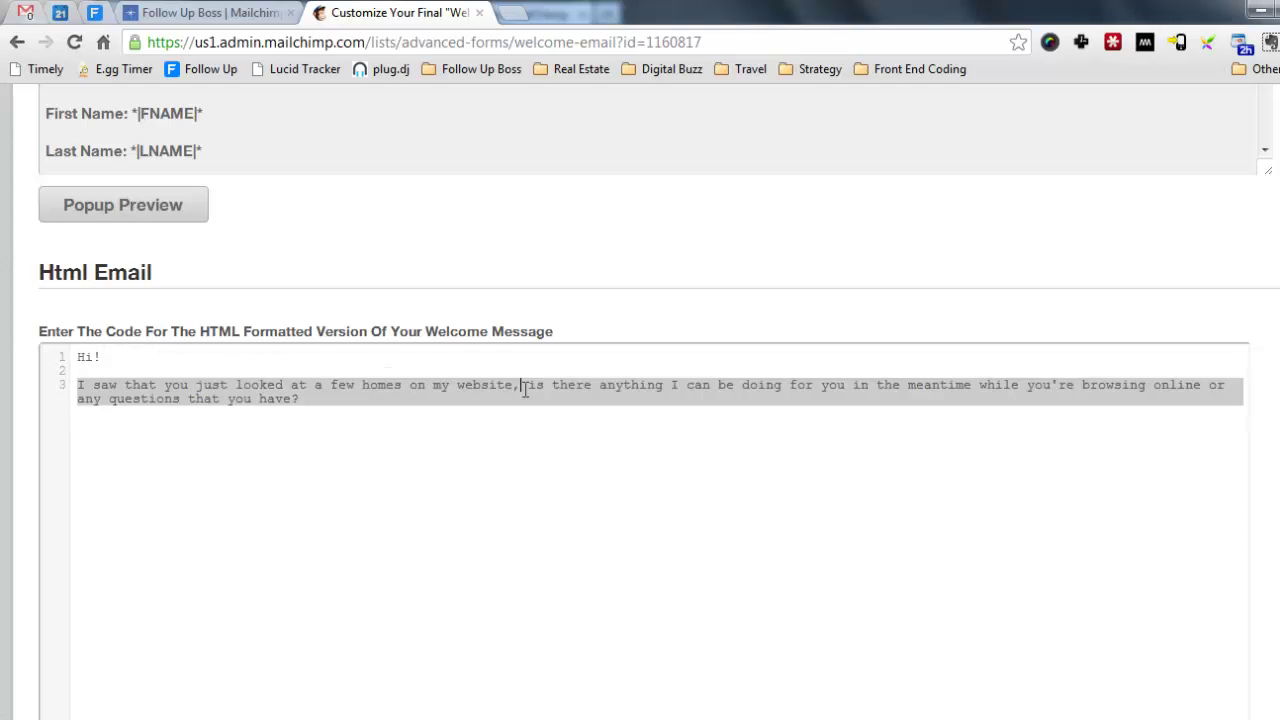
pyautogui.click(524, 384)
pyautogui.press('Return')
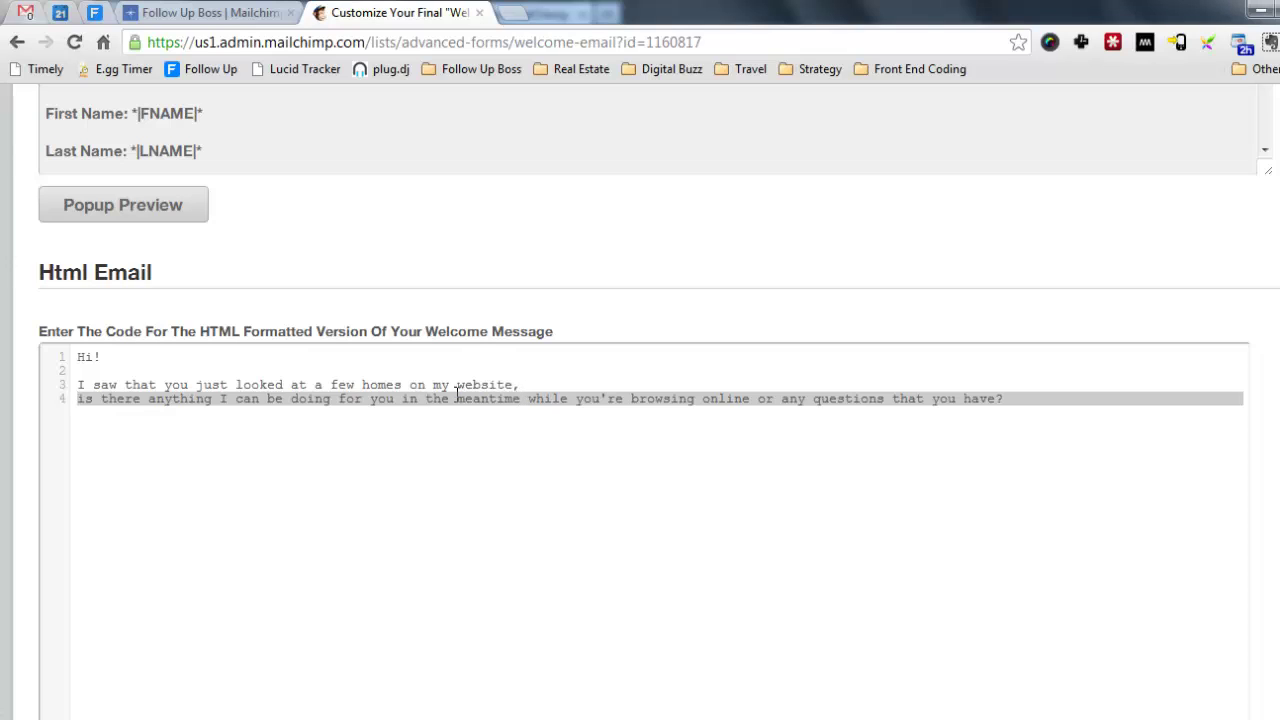
pyautogui.press('Return')
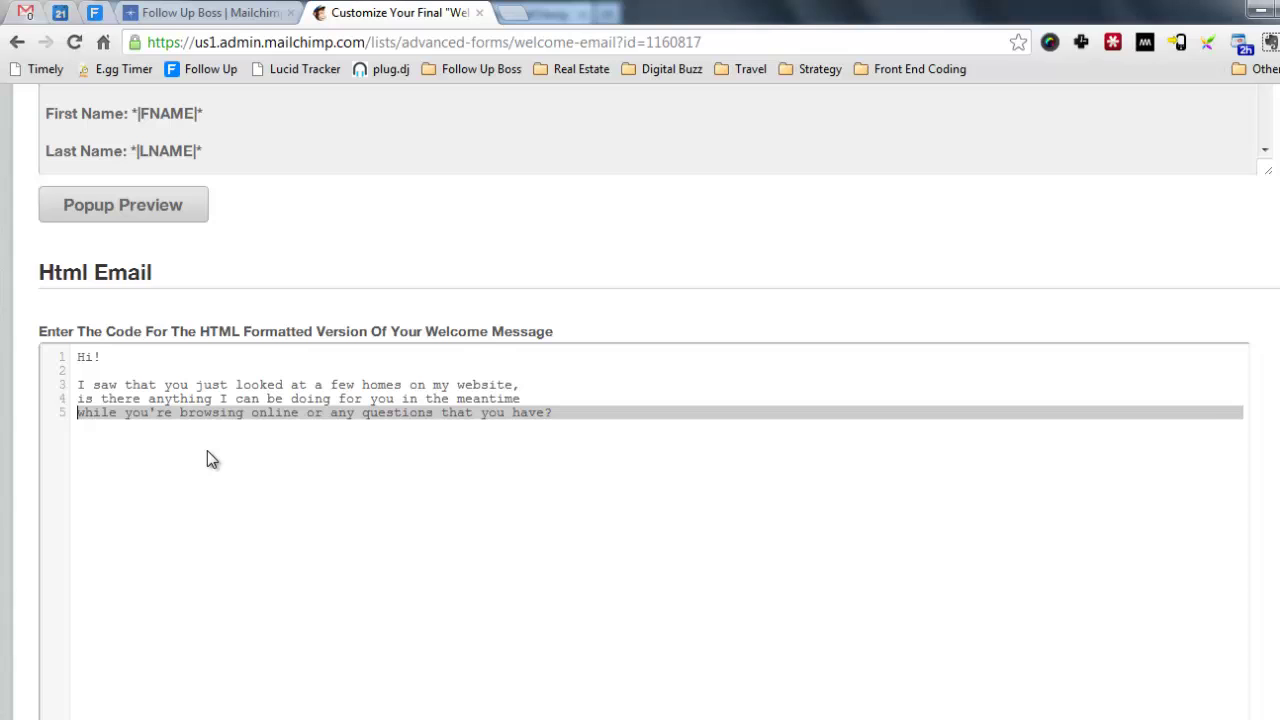
# - Set the welcome email's subject line to "House Hunting" and replace the From Name with the sender's full name
pyautogui.scroll(3, 207, 458)
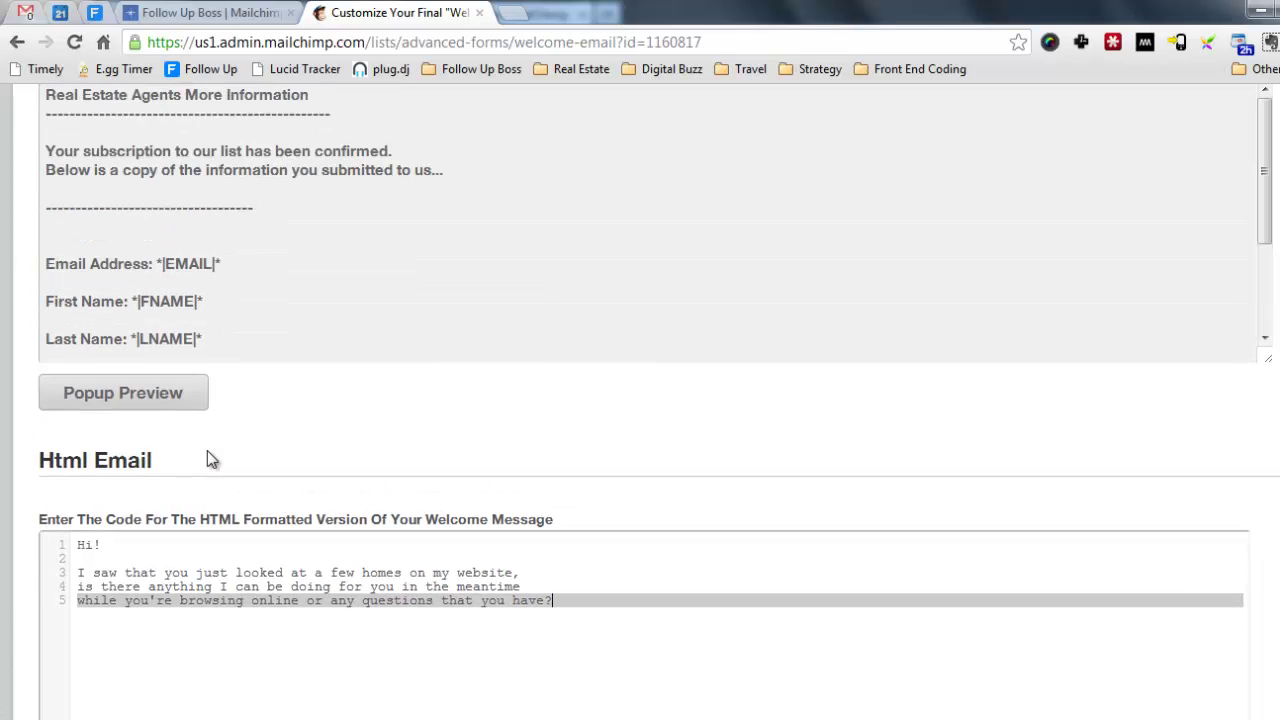
pyautogui.scroll(2, 208, 452)
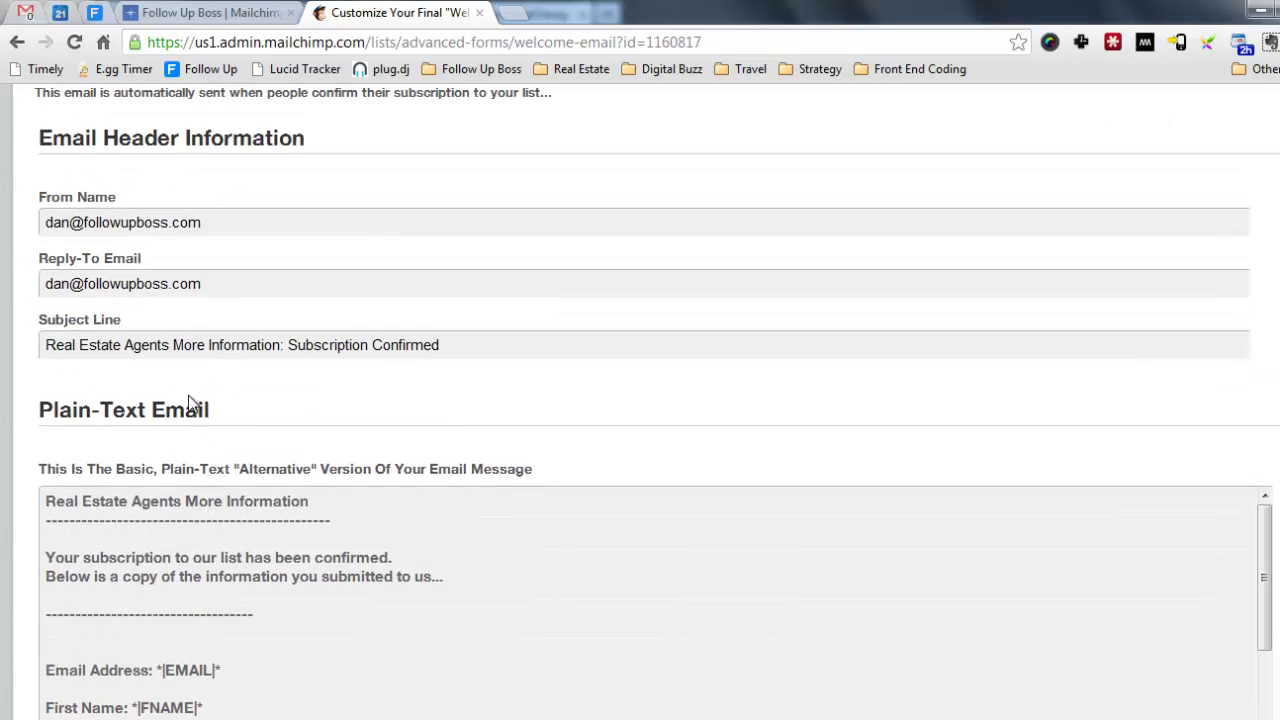
pyautogui.click(41, 345)
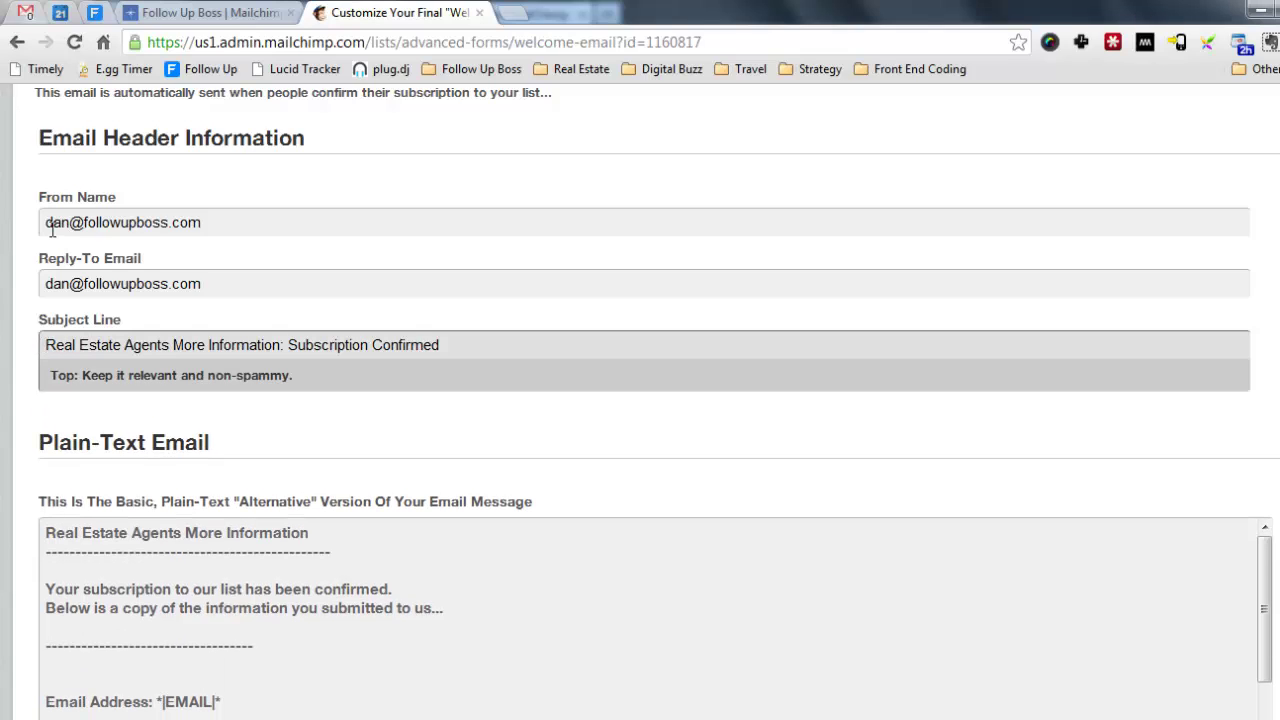
pyautogui.moveTo(465, 347); pyautogui.dragTo(2, 342)
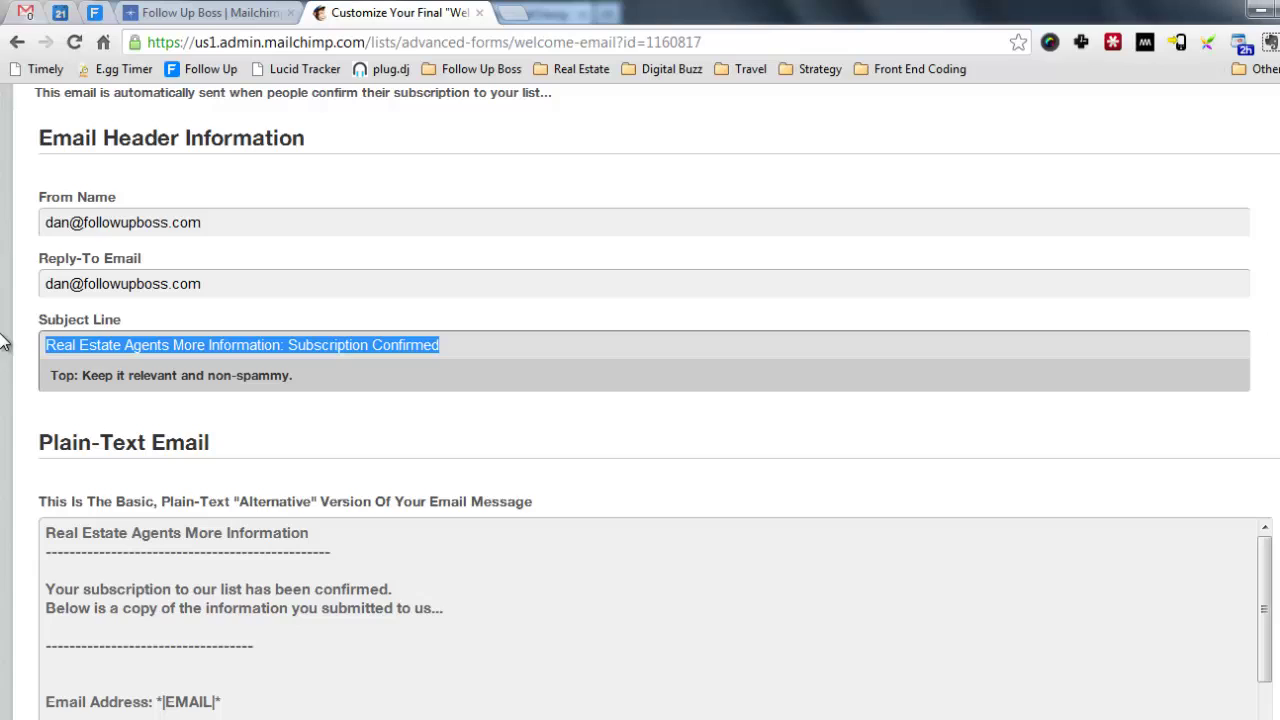
pyautogui.hotkey('ctrl', 'v')
pyautogui.moveTo(100, 345); pyautogui.dragTo(5, 345)
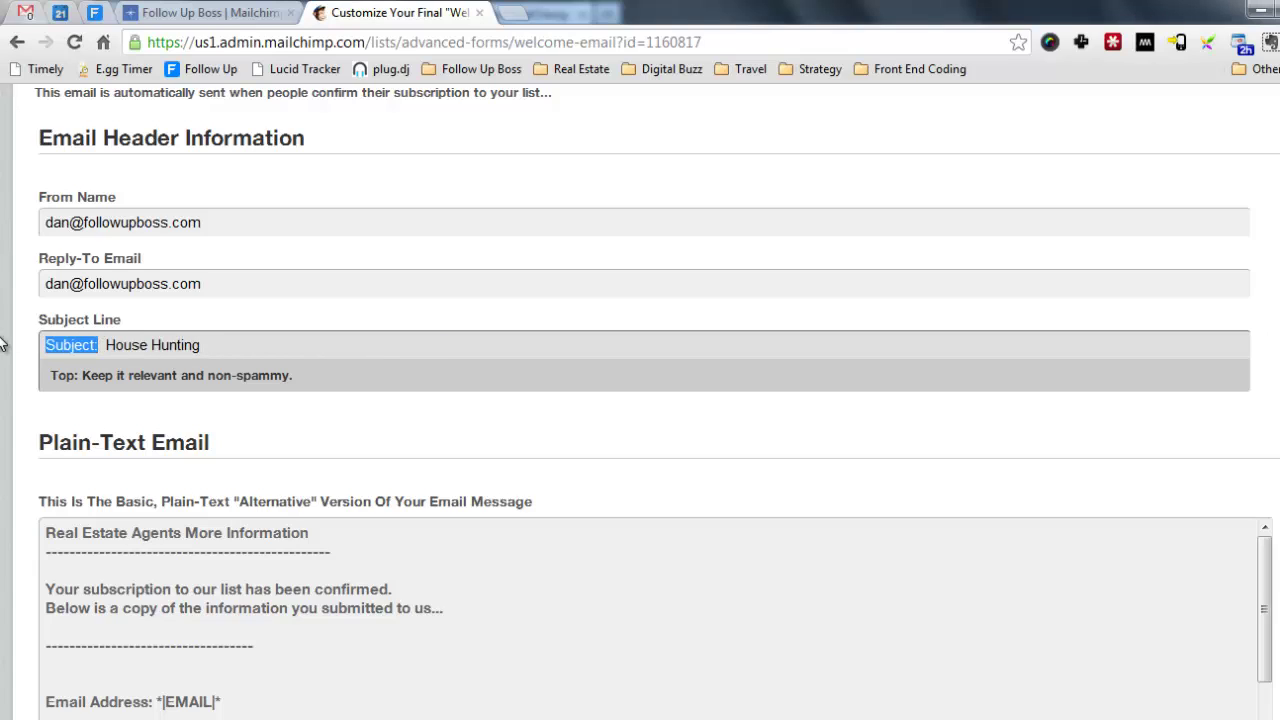
pyautogui.press('BackSpace')
pyautogui.press('Delete')
pyautogui.moveTo(227, 222); pyautogui.dragTo(3, 208)
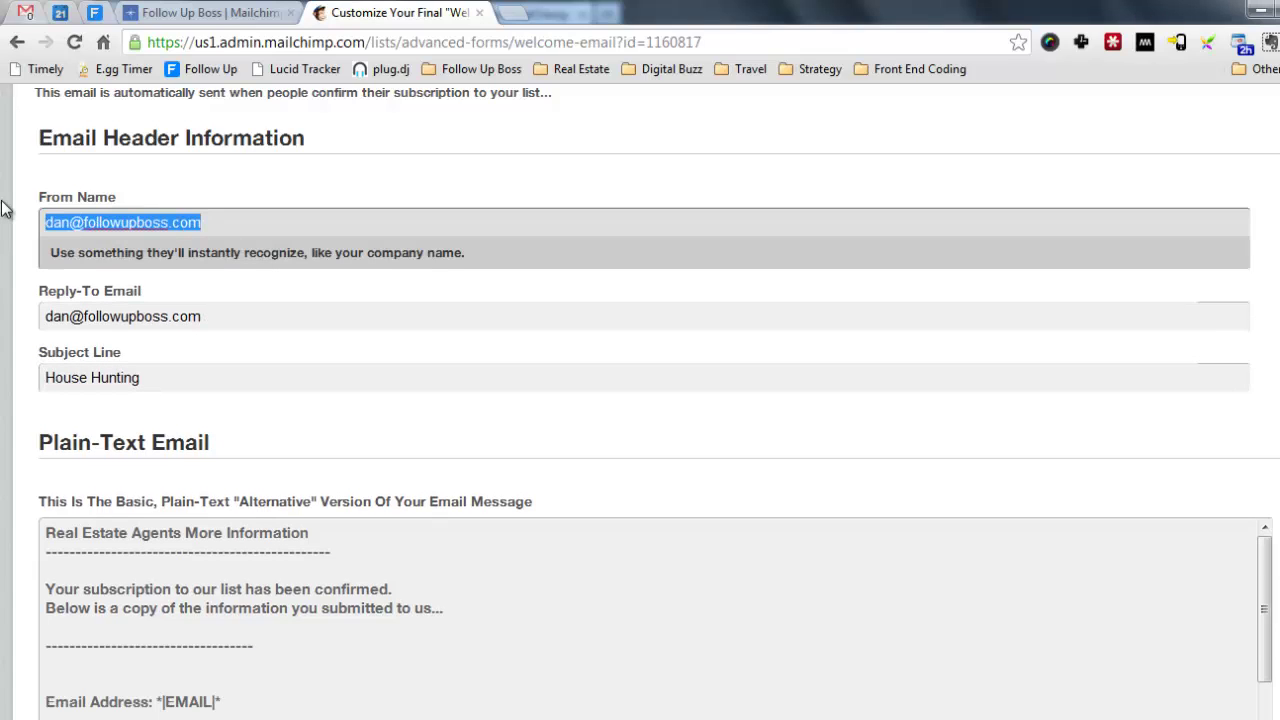
pyautogui.write('Dan Corkill')
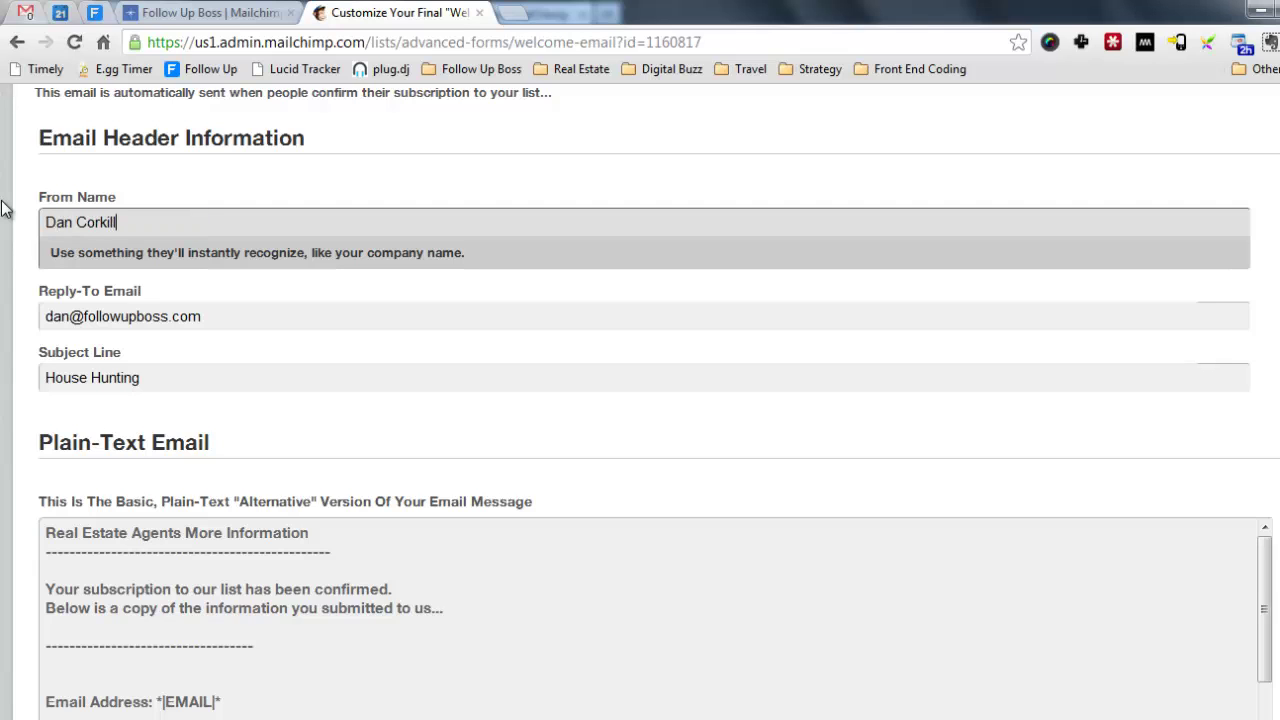
# - Wrap the message text from "I saw that you just looked" through "questions that you have?" in <p> and </p> tags in the HTML email
pyautogui.scroll(-5, 13, 255)
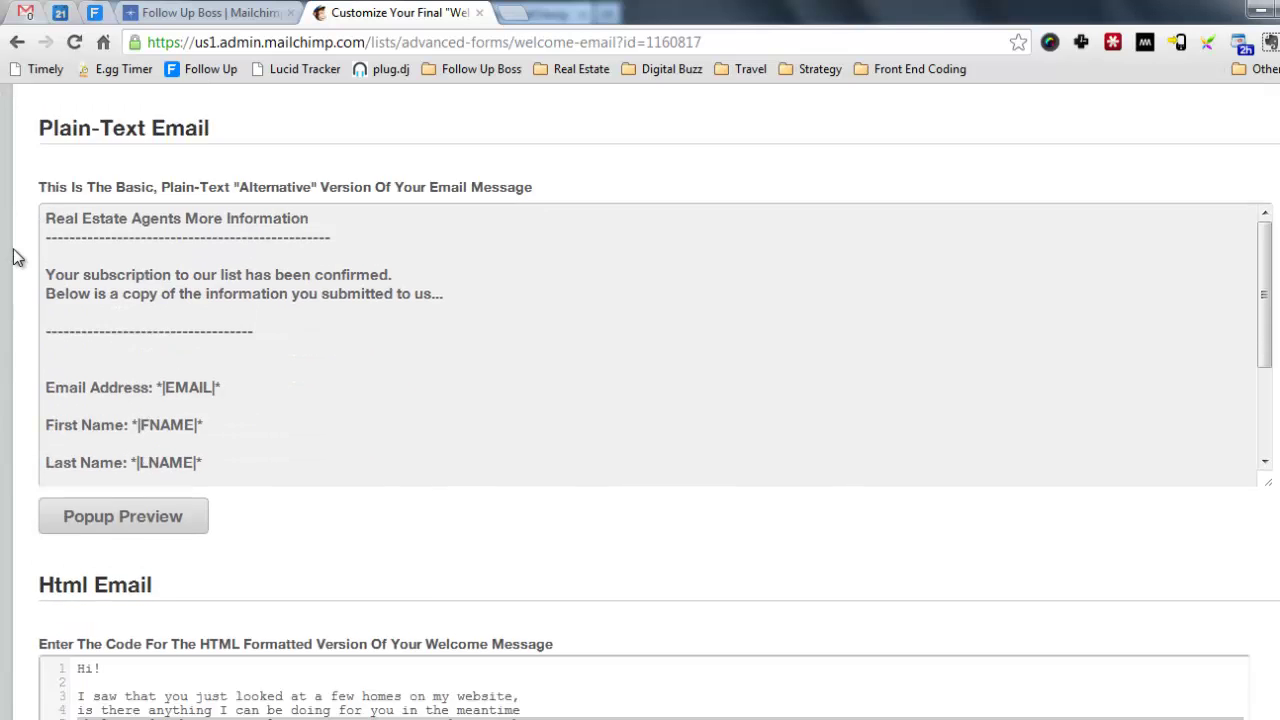
pyautogui.scroll(1, 270, 266)
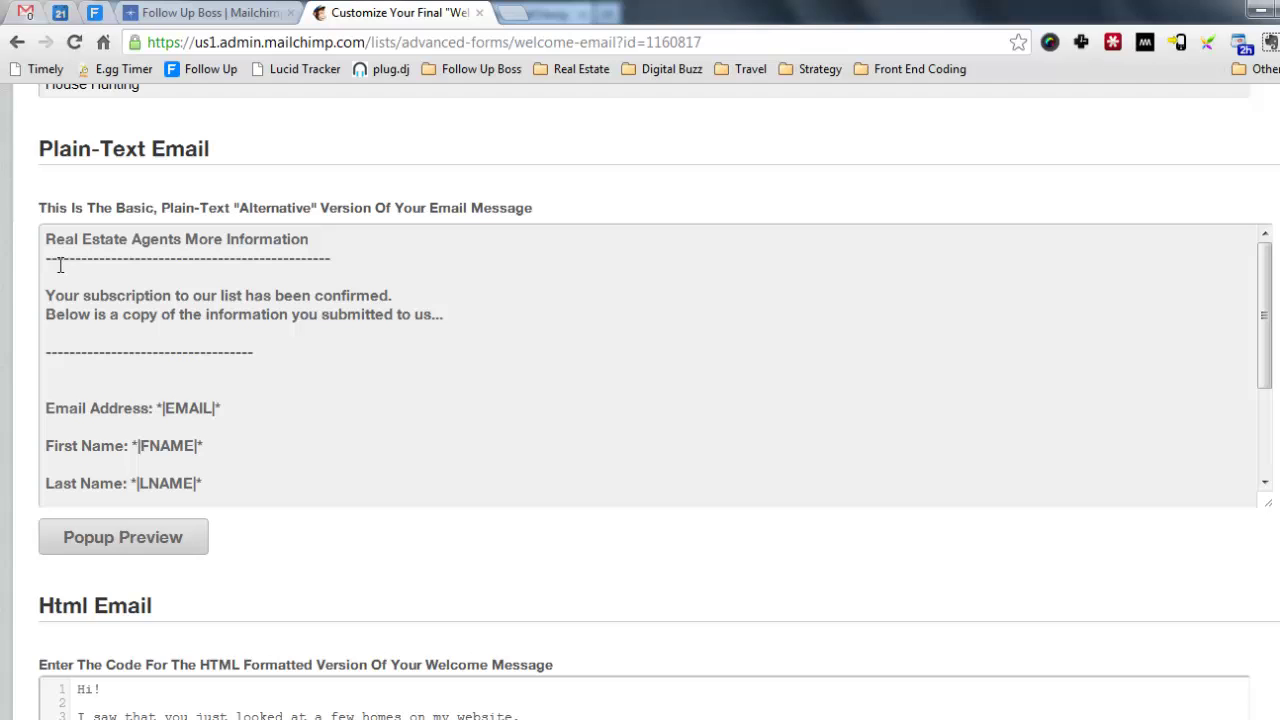
pyautogui.scroll(1, 234, 214)
pyautogui.scroll(-1, 235, 203)
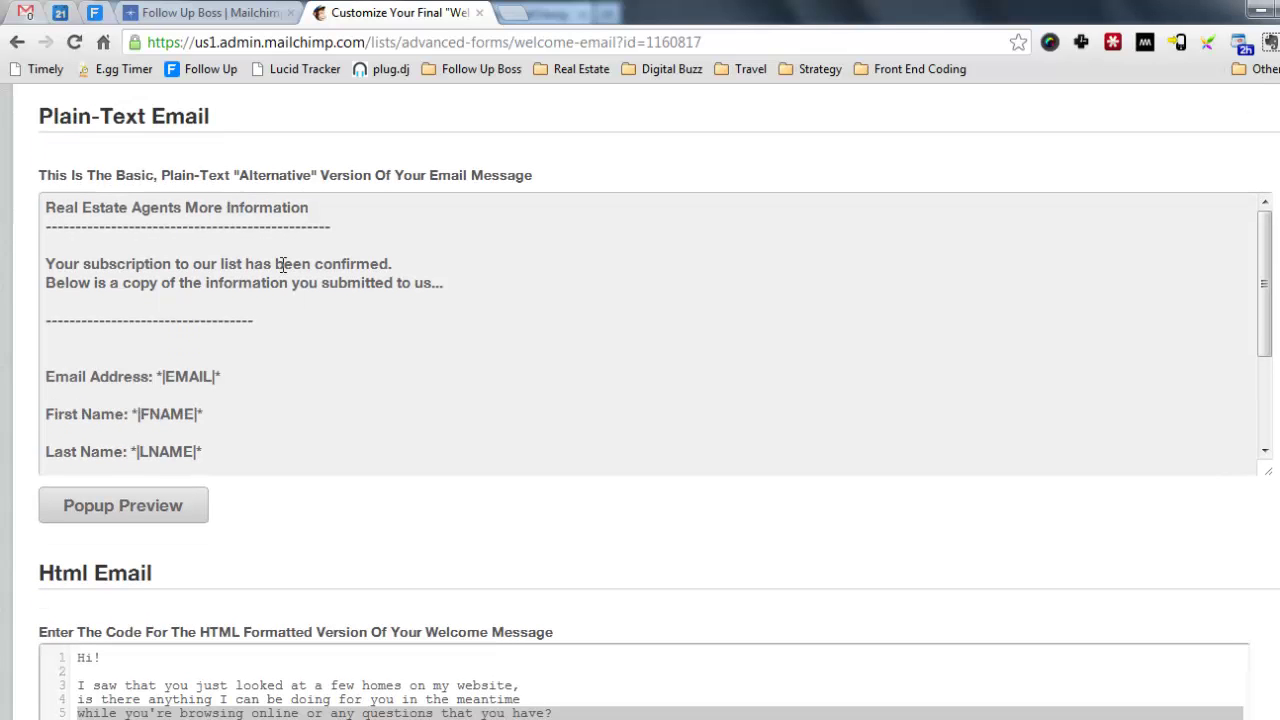
pyautogui.scroll(-2, 283, 265)
pyautogui.scroll(-3, 166, 623)
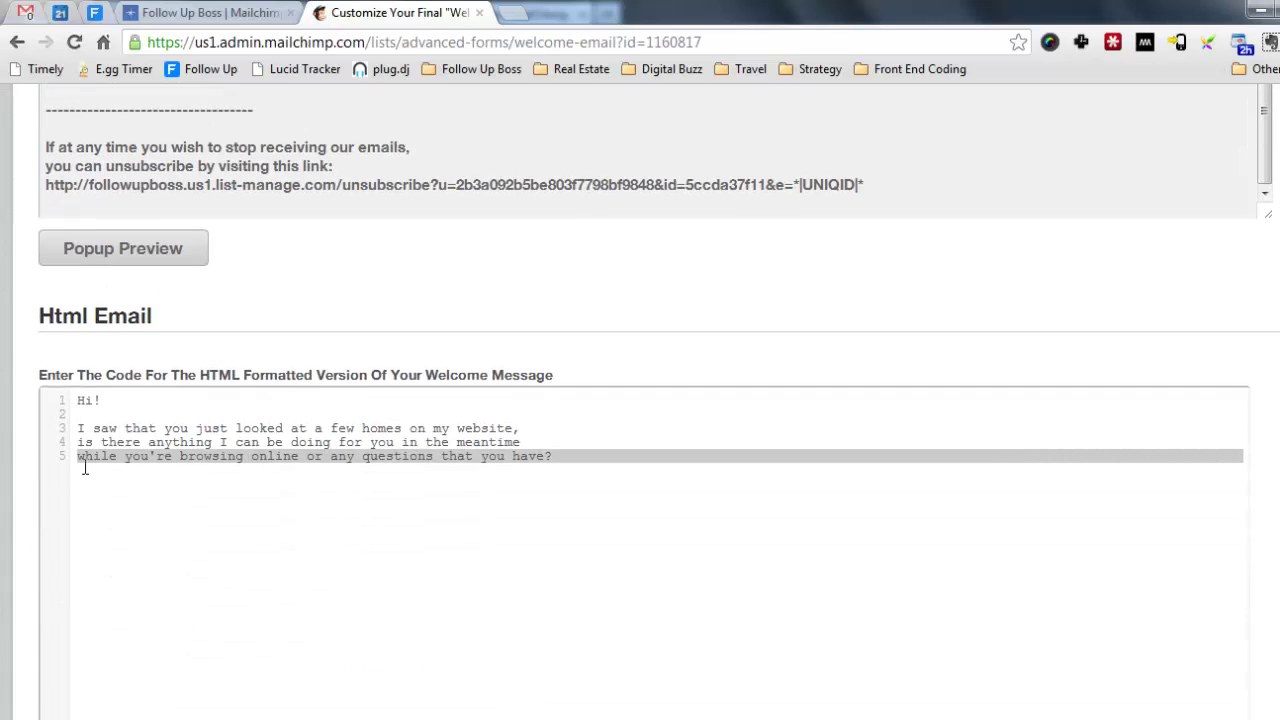
pyautogui.click(76, 401)
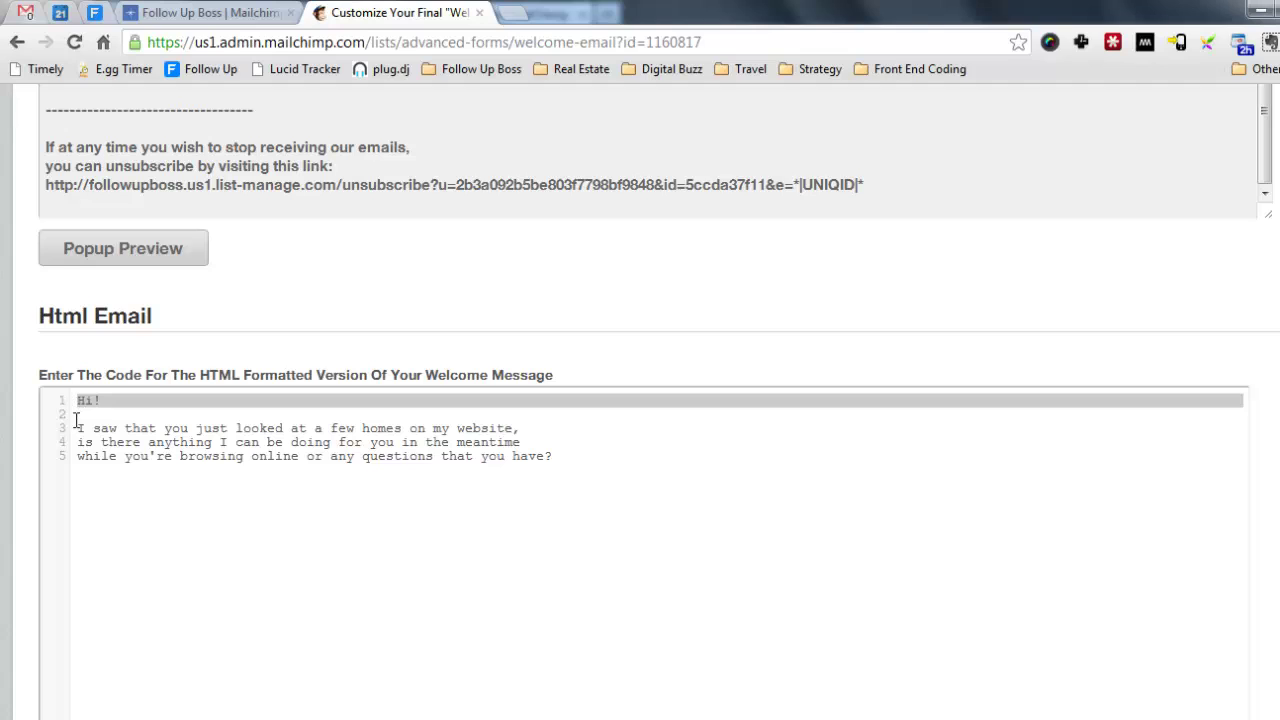
pyautogui.click(78, 428)
pyautogui.write('<p>')
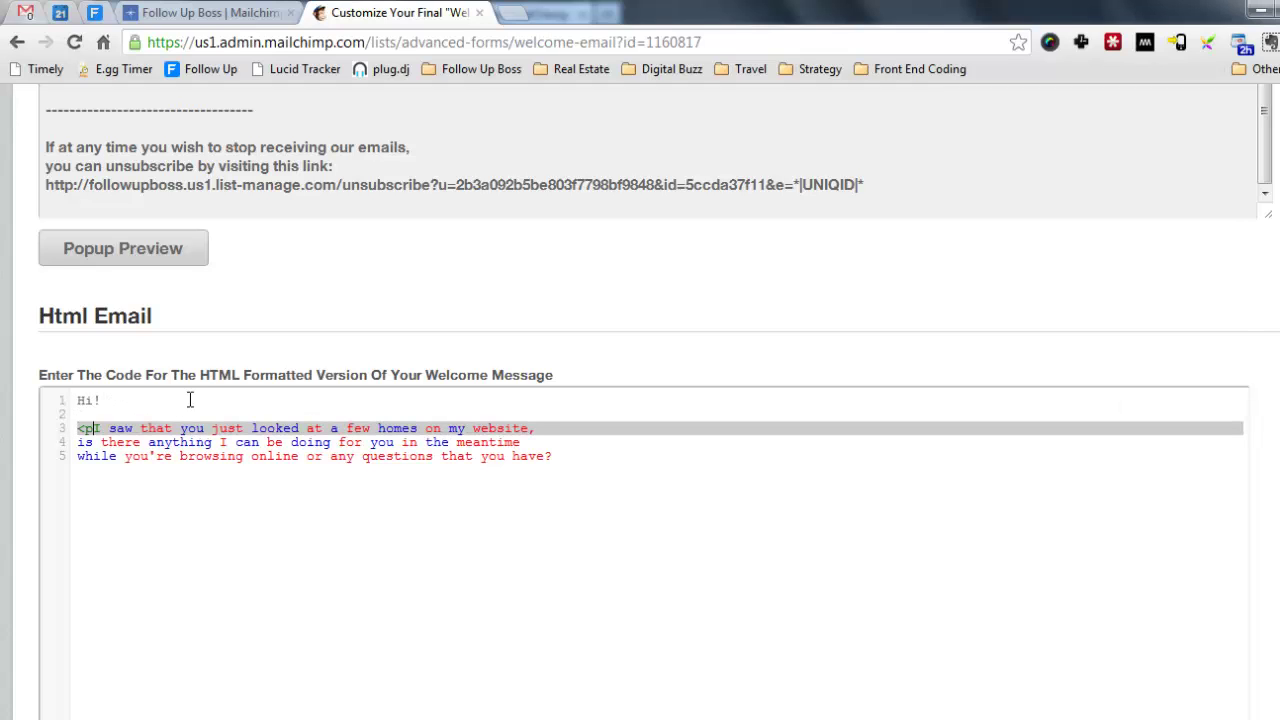
pyautogui.press('Return')
pyautogui.click(111, 461)
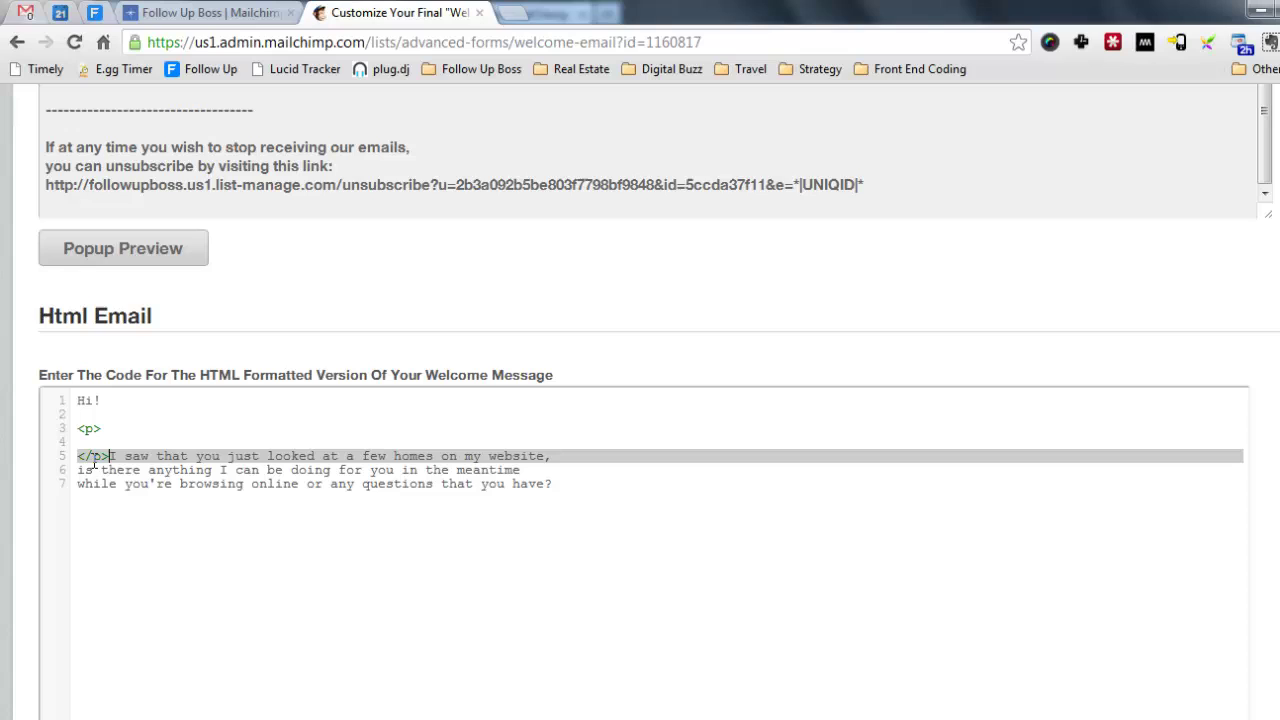
pyautogui.hotkey('ctrl', 'x')
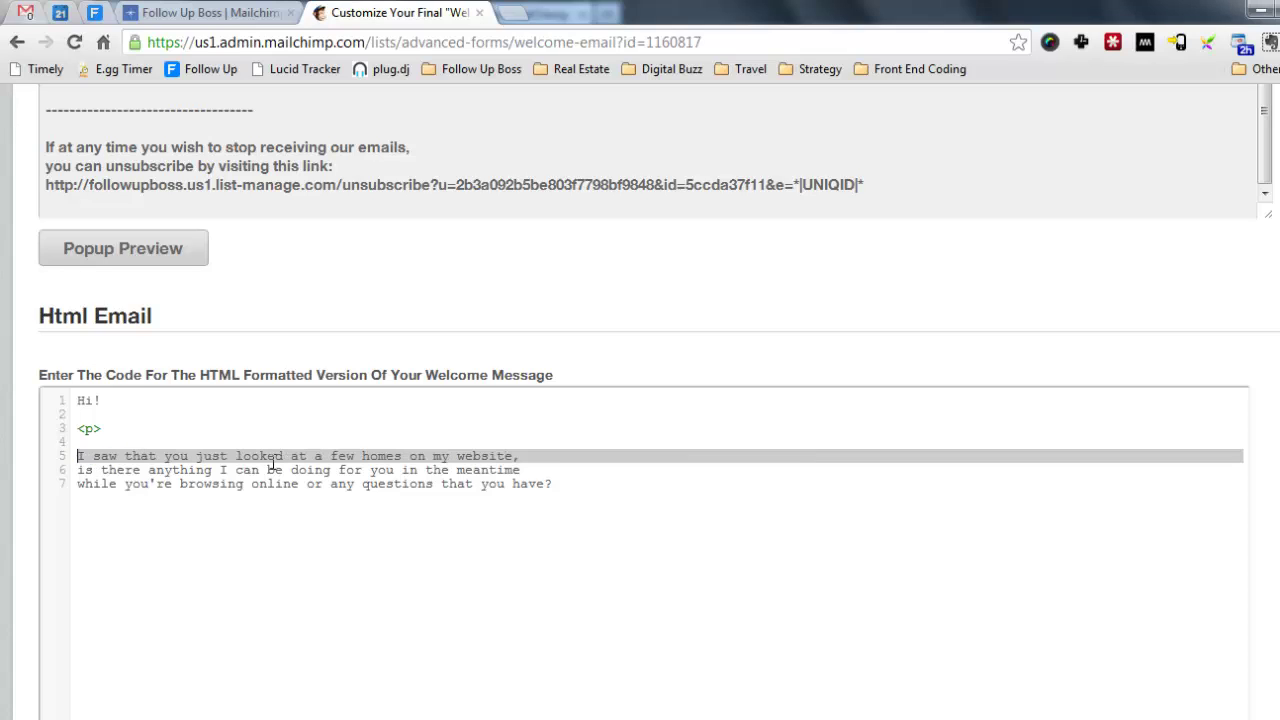
pyautogui.click(568, 484)
pyautogui.hotkey('ctrl', 'v')
pyautogui.click(116, 431)
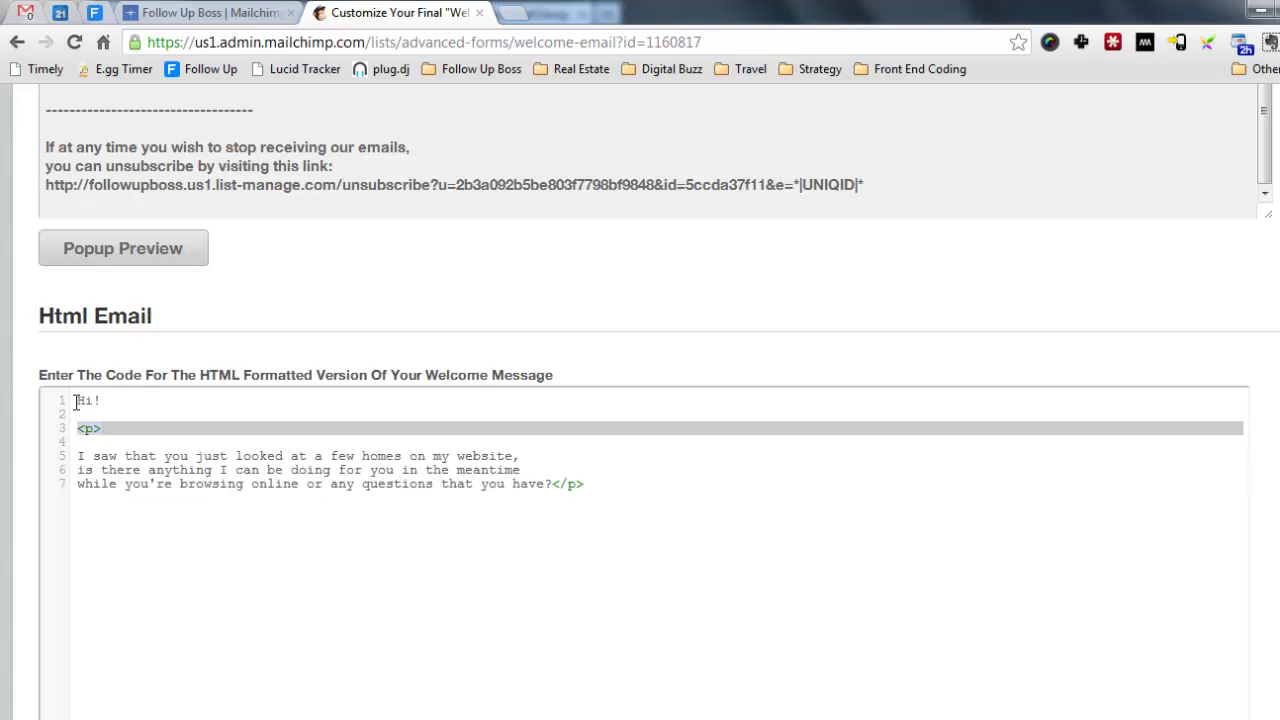
# - Wrap the "Hi!" greeting in its own <p> and </p> tags in the HTML email
pyautogui.click(75, 401)
pyautogui.write('<p>')
pyautogui.click(549, 486)
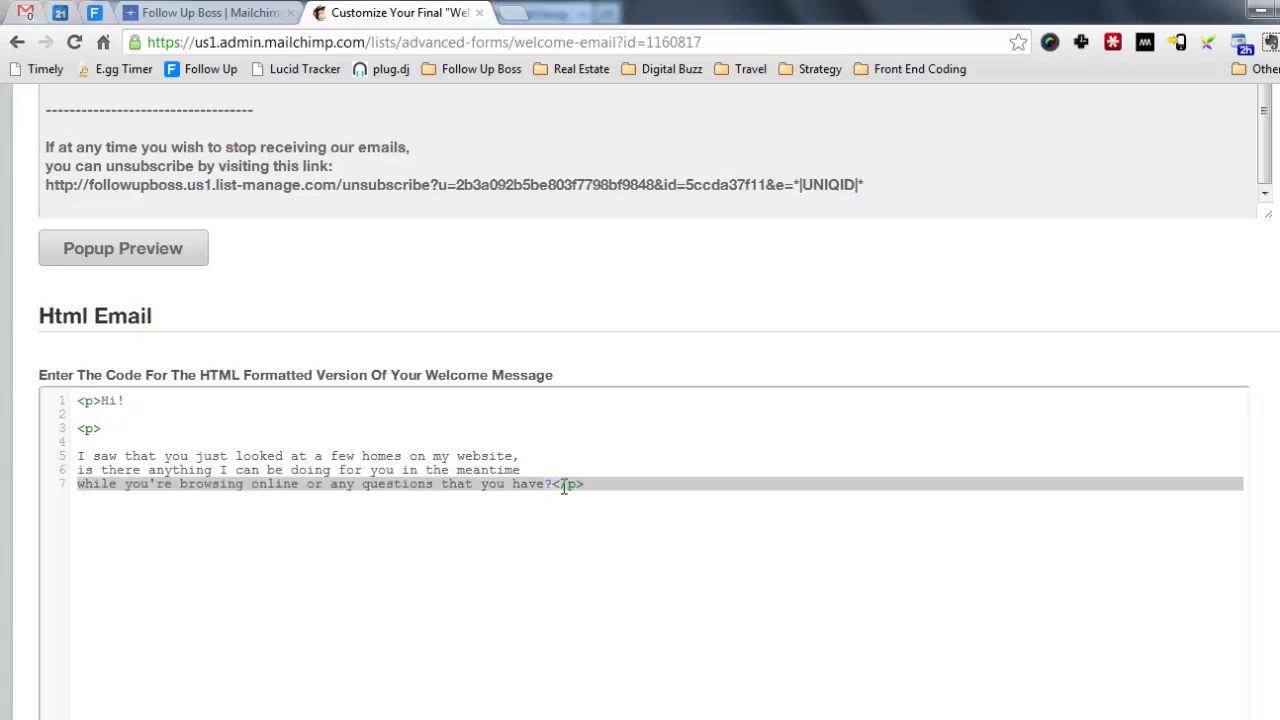
pyautogui.click(180, 399)
pyautogui.write('</p>')
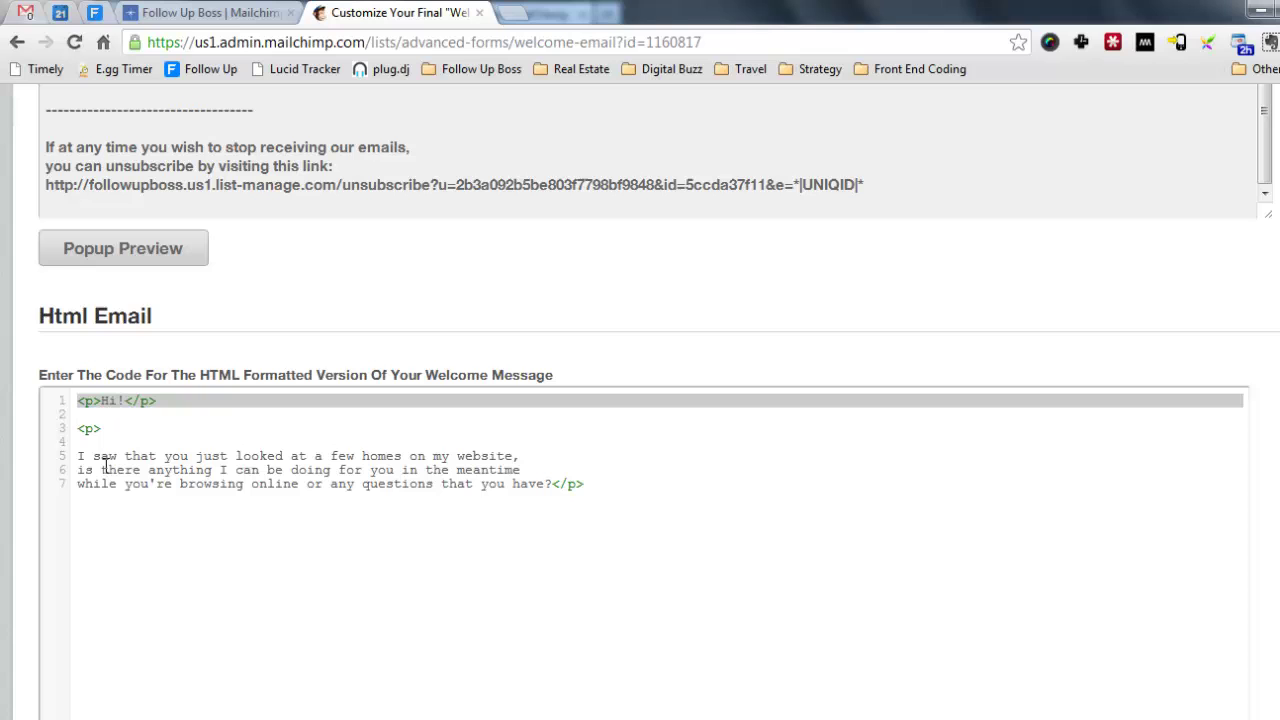
# - Preview the HTML version of the welcome email and close the preview
pyautogui.scroll(3, 60, 440)
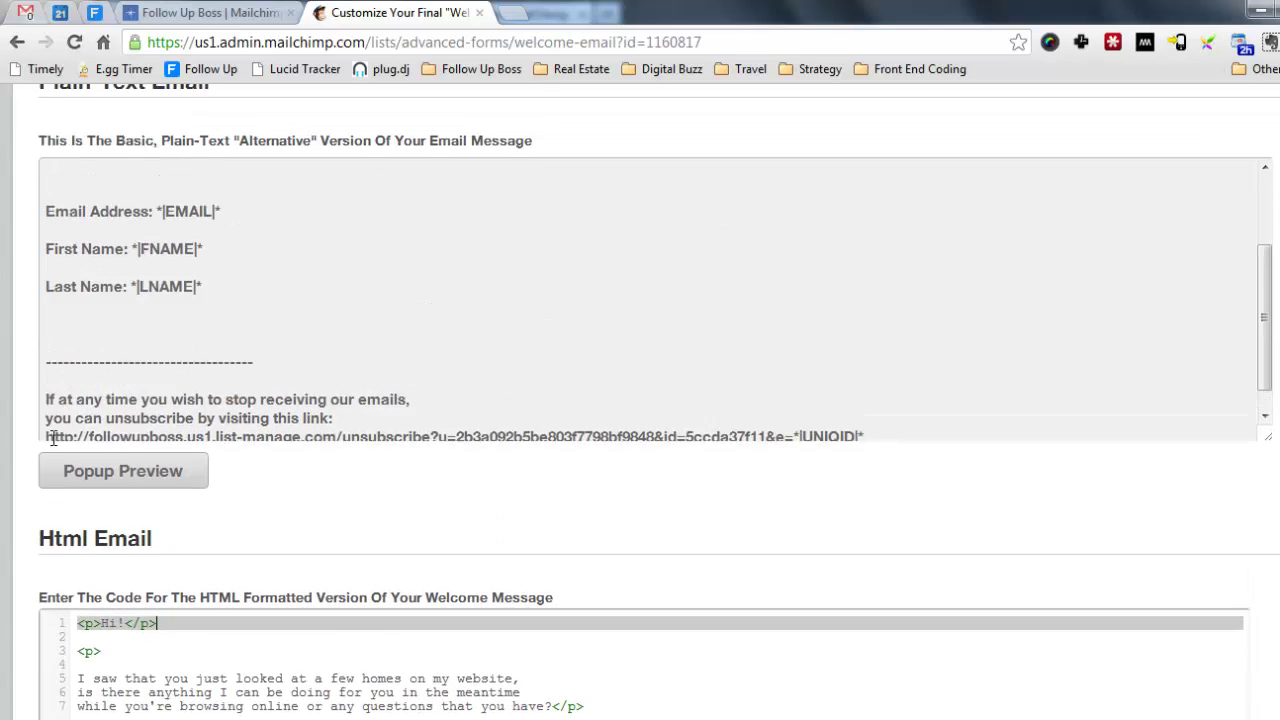
pyautogui.scroll(-1, 48, 436)
pyautogui.scroll(-9, 48, 450)
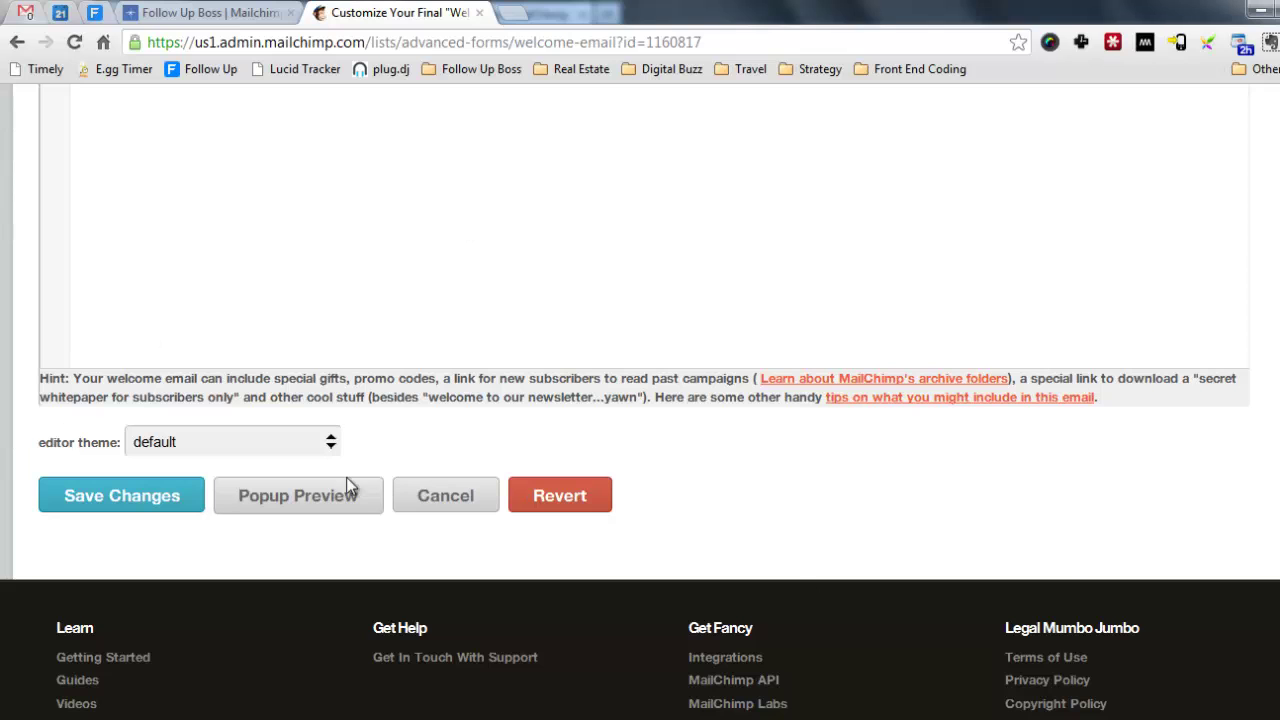
pyautogui.click(290, 494)
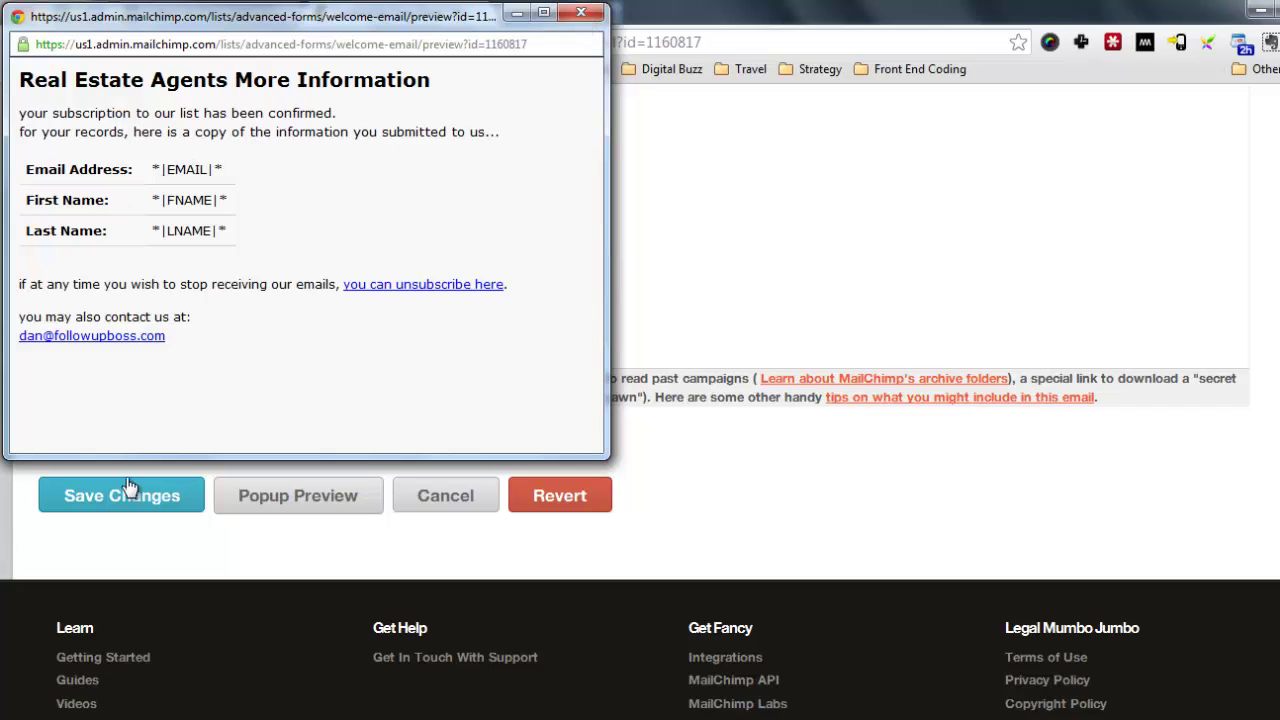
pyautogui.click(581, 12)
# - Save the welcome email changes, then check the saved HTML message in a preview and close it
pyautogui.click(130, 494)
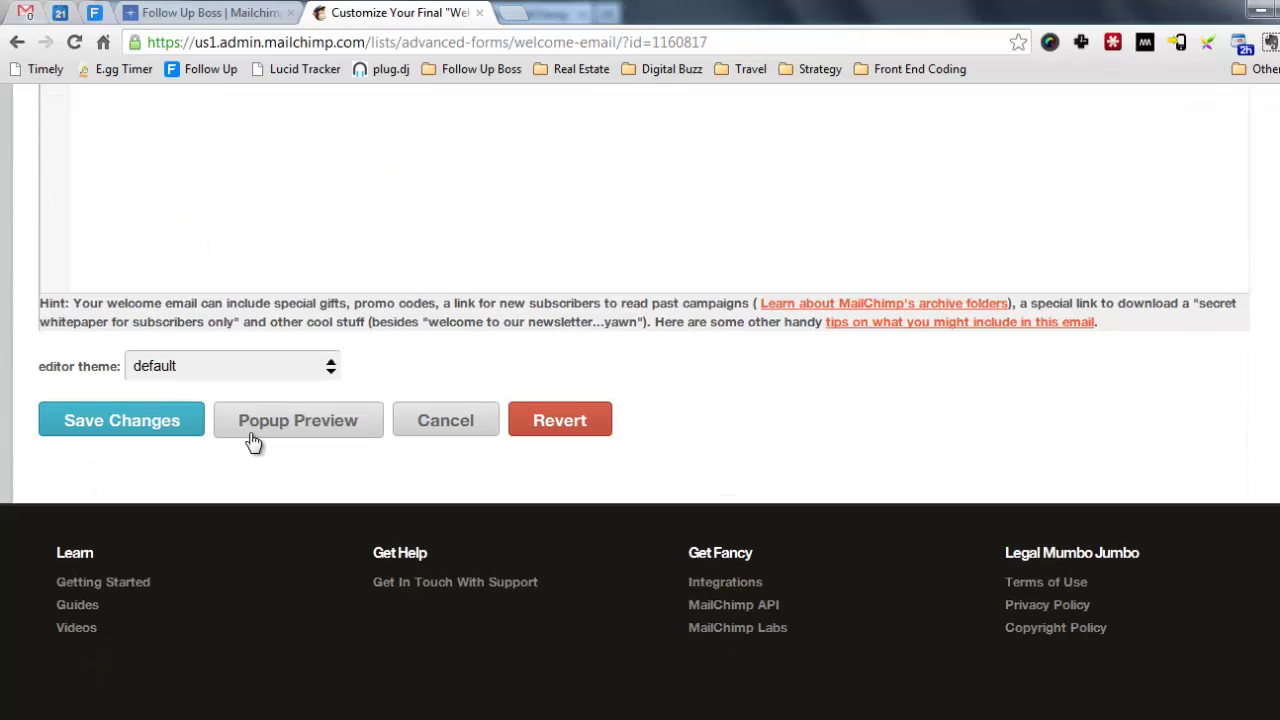
pyautogui.click(240, 421)
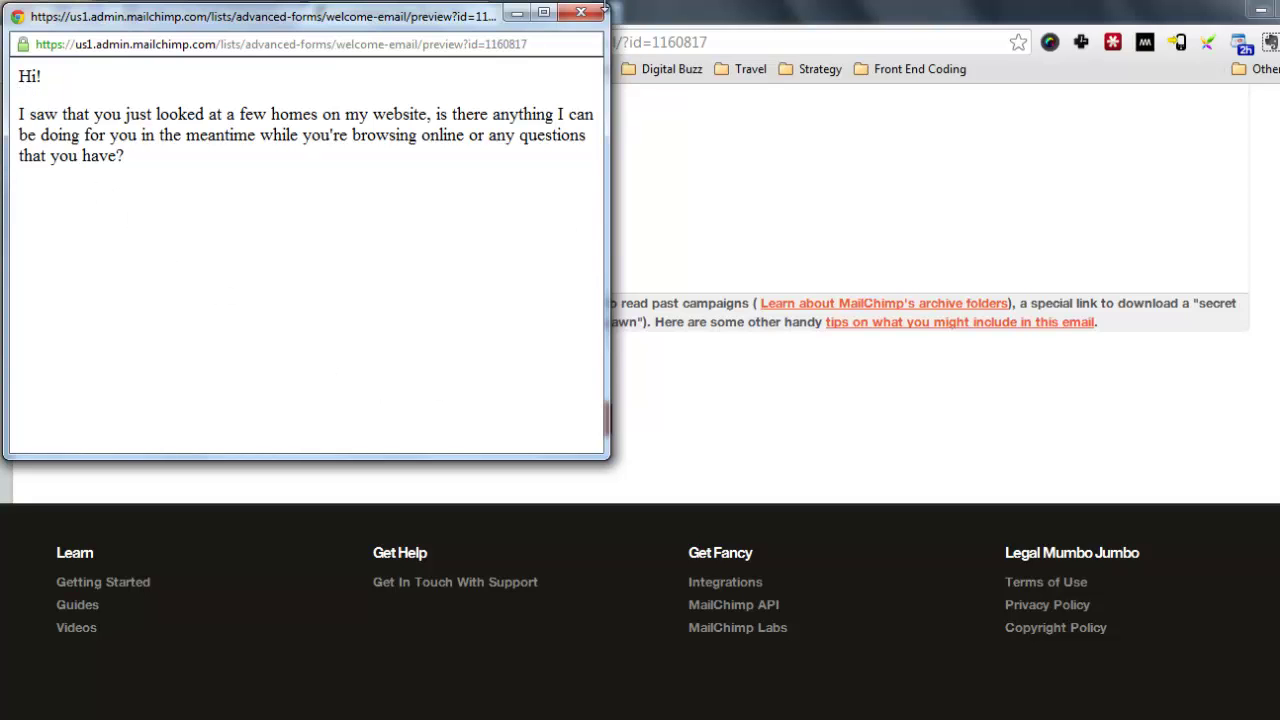
pyautogui.click(580, 12)
pyautogui.scroll(3, 281, 291)
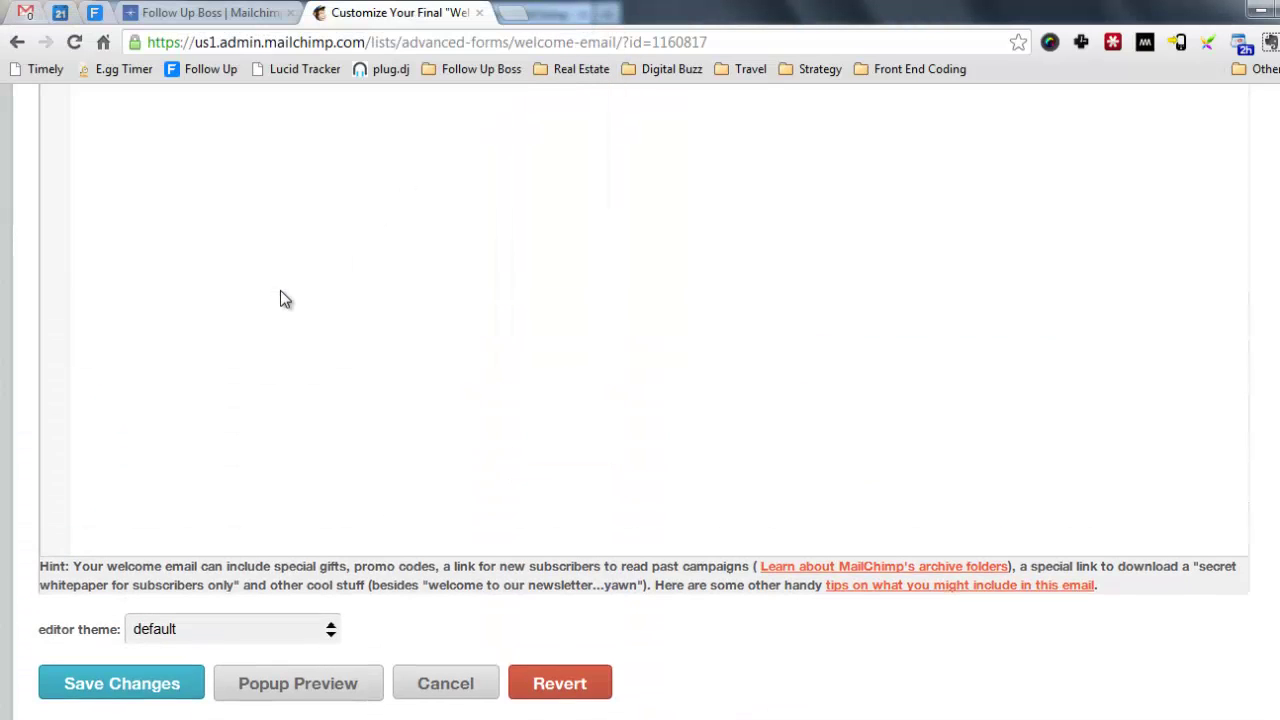
pyautogui.scroll(6, 280, 298)
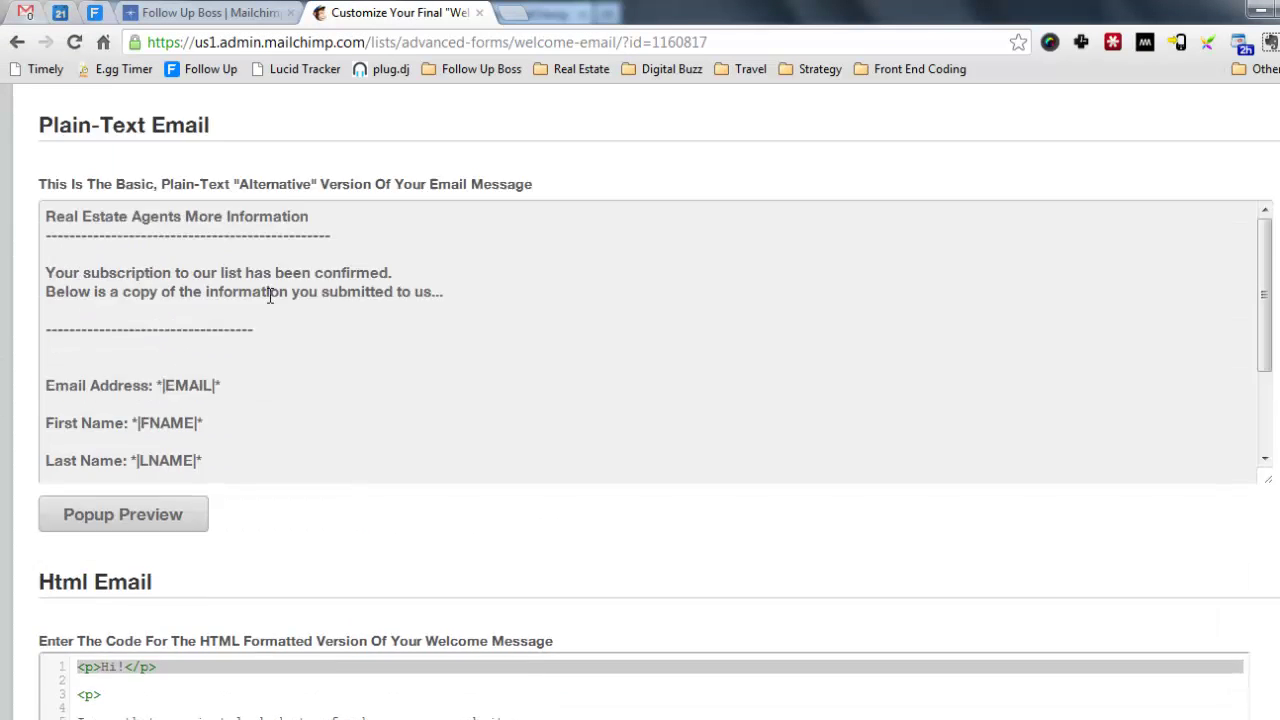